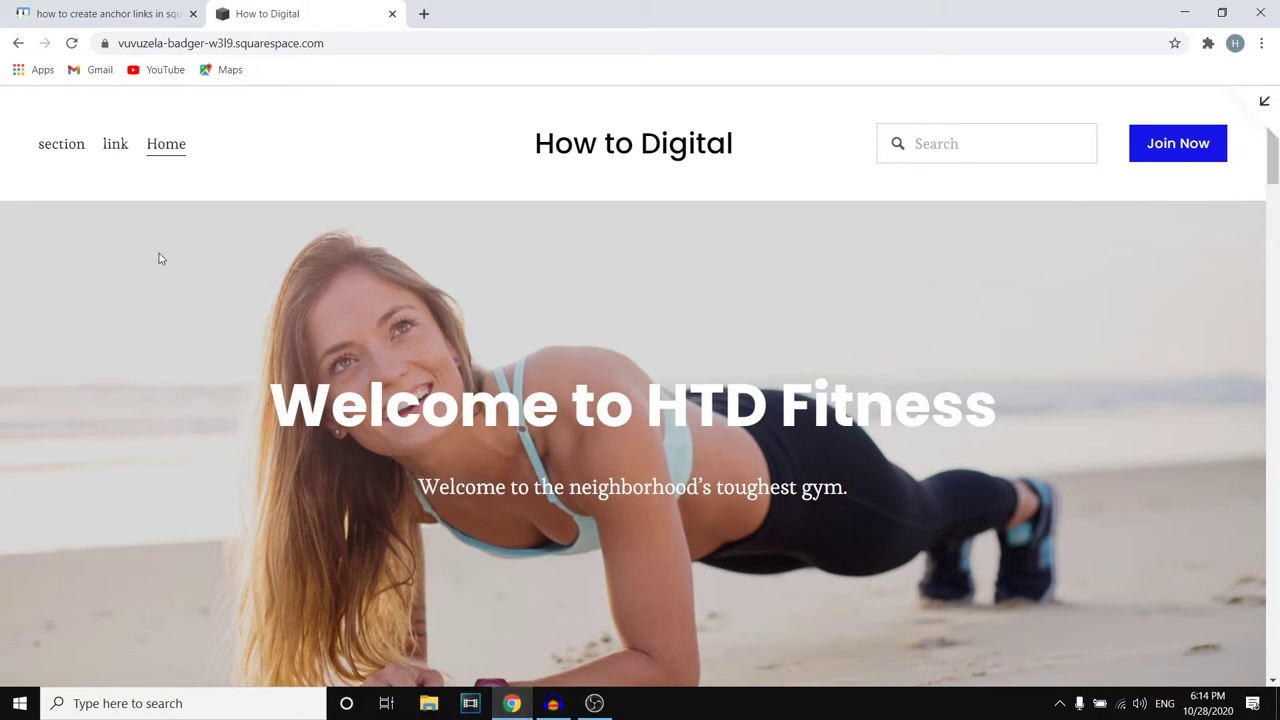
# - Follow the 'section' nav link to confirm it jumps to the #anchor spot
pyautogui.click(59, 160)
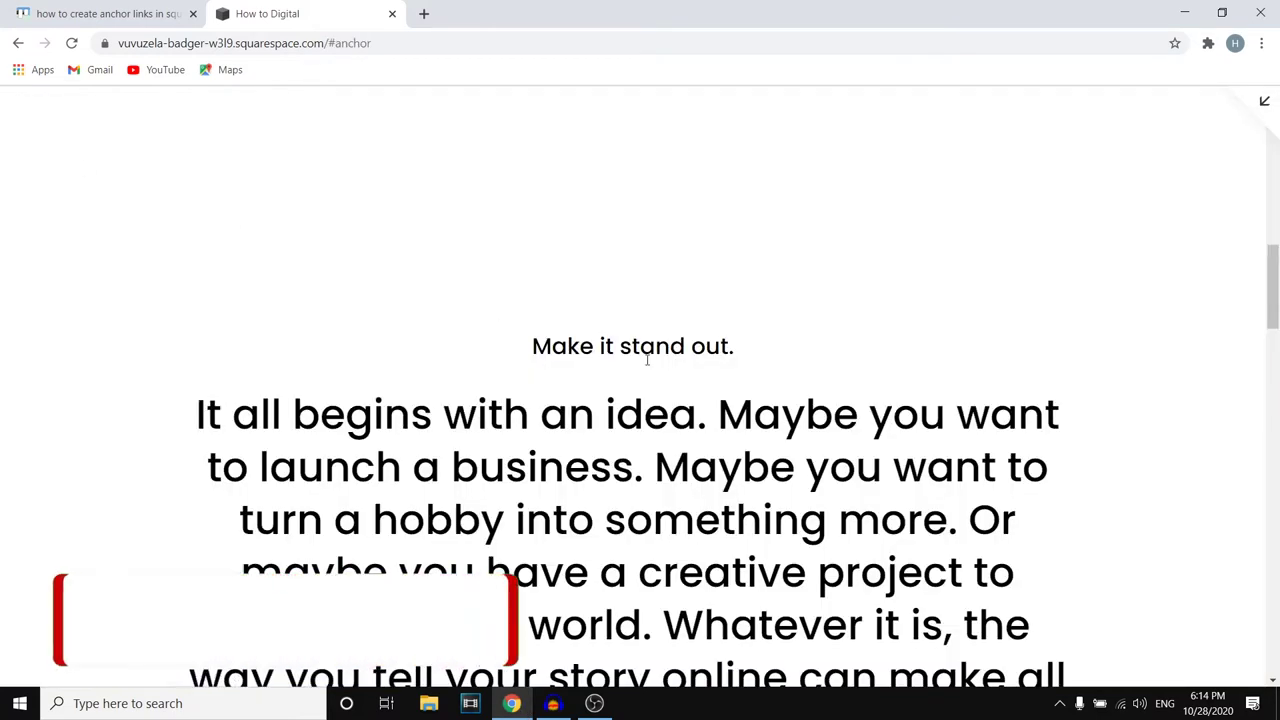
pyautogui.moveTo(1274, 279); pyautogui.dragTo(1276, 305)
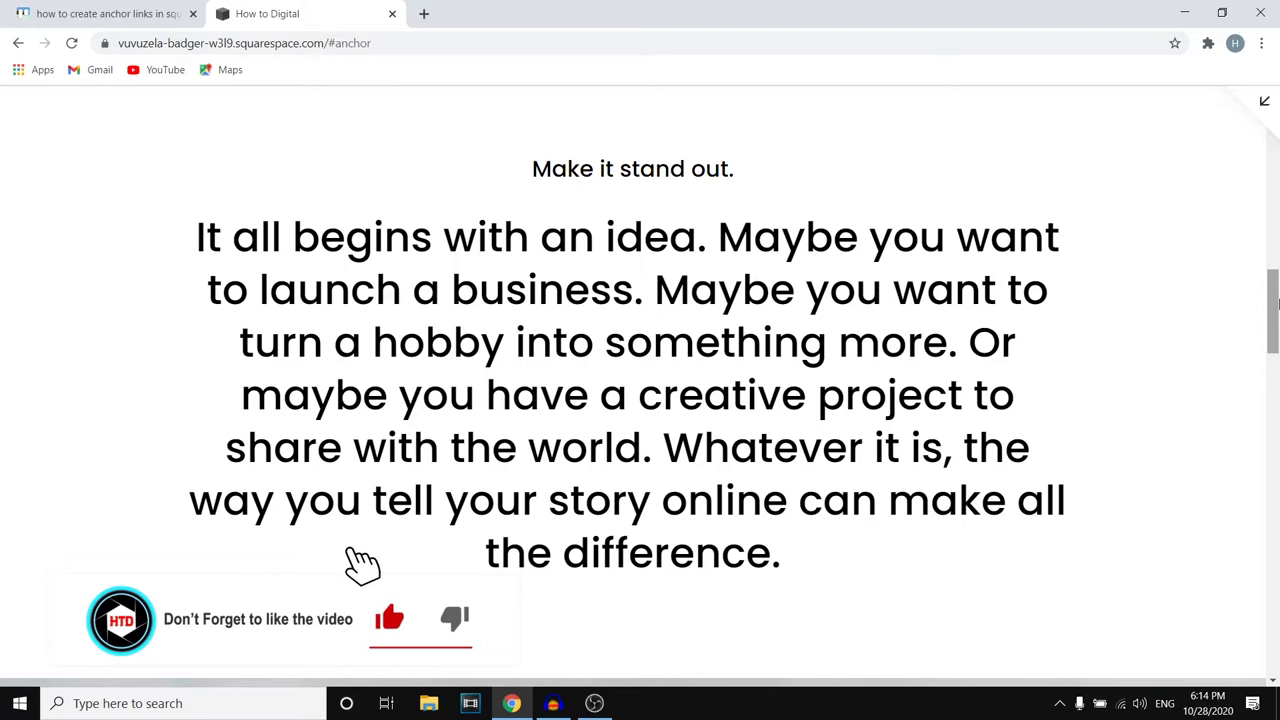
pyautogui.moveTo(1274, 305); pyautogui.dragTo(1266, 100)
# - Return to the pages editor with the Home page showing
pyautogui.click(1264, 101)
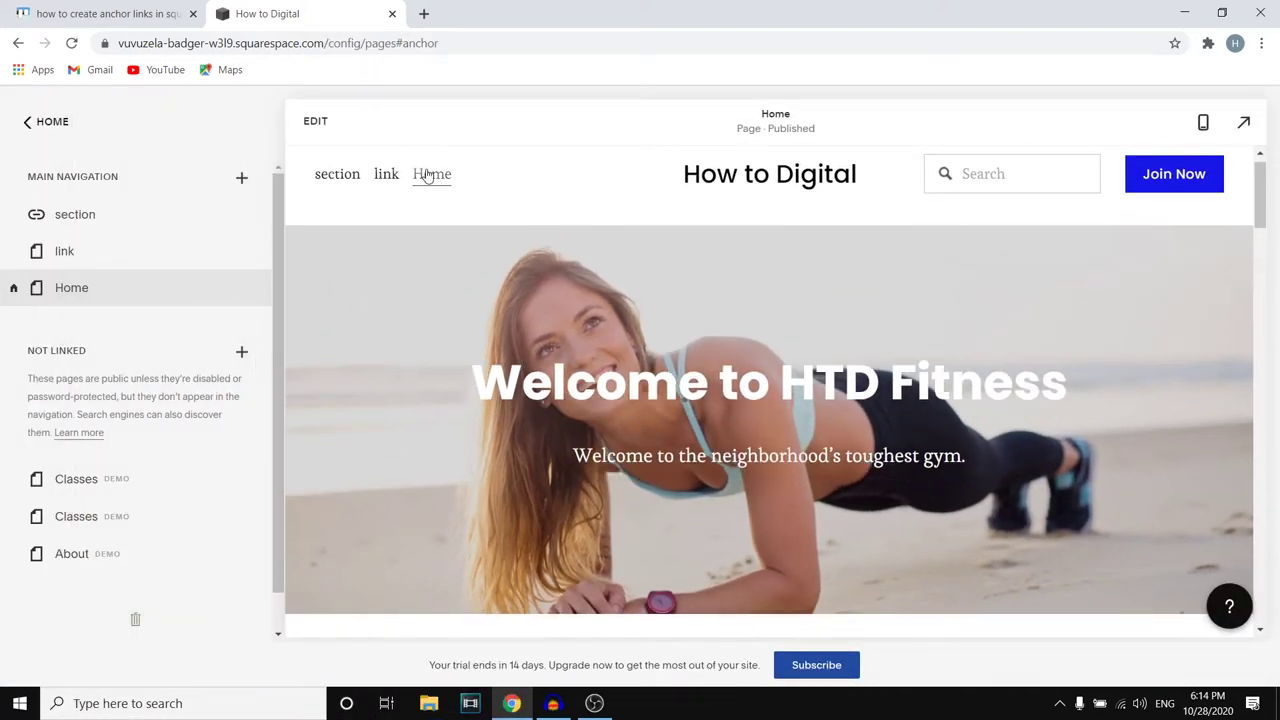
pyautogui.scroll(-4, 843, 374)
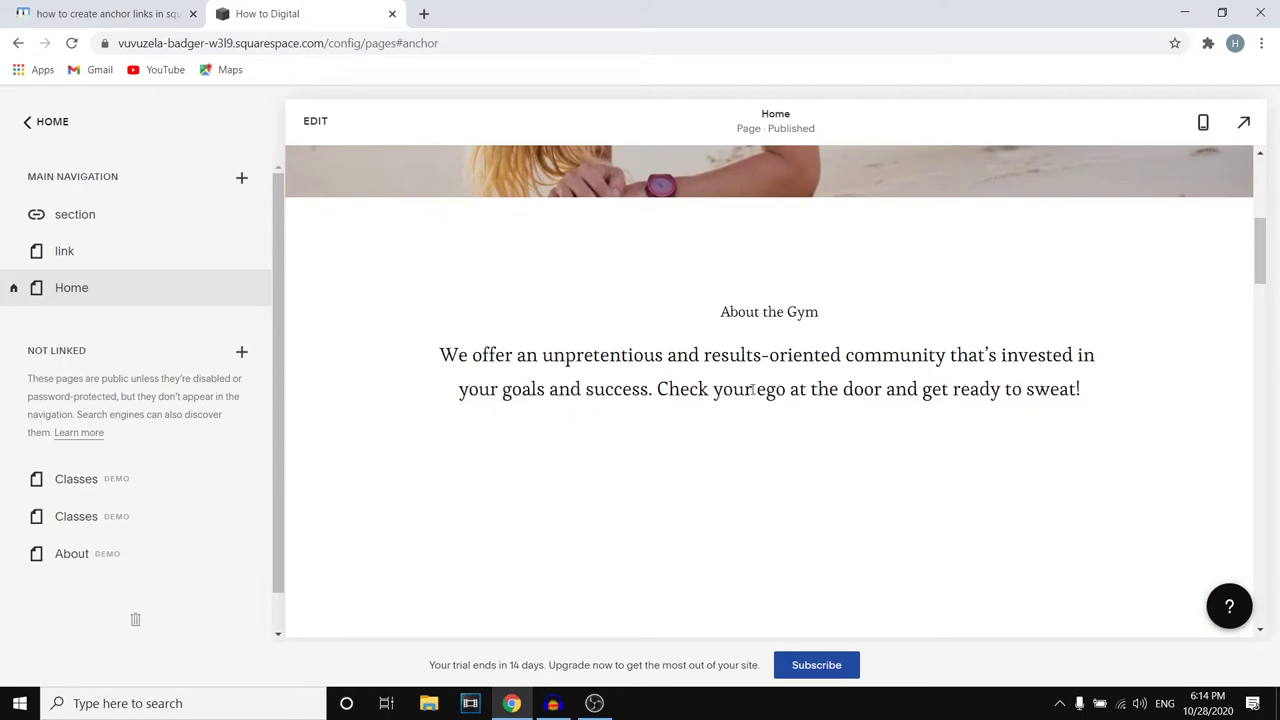
pyautogui.scroll(5, 818, 380)
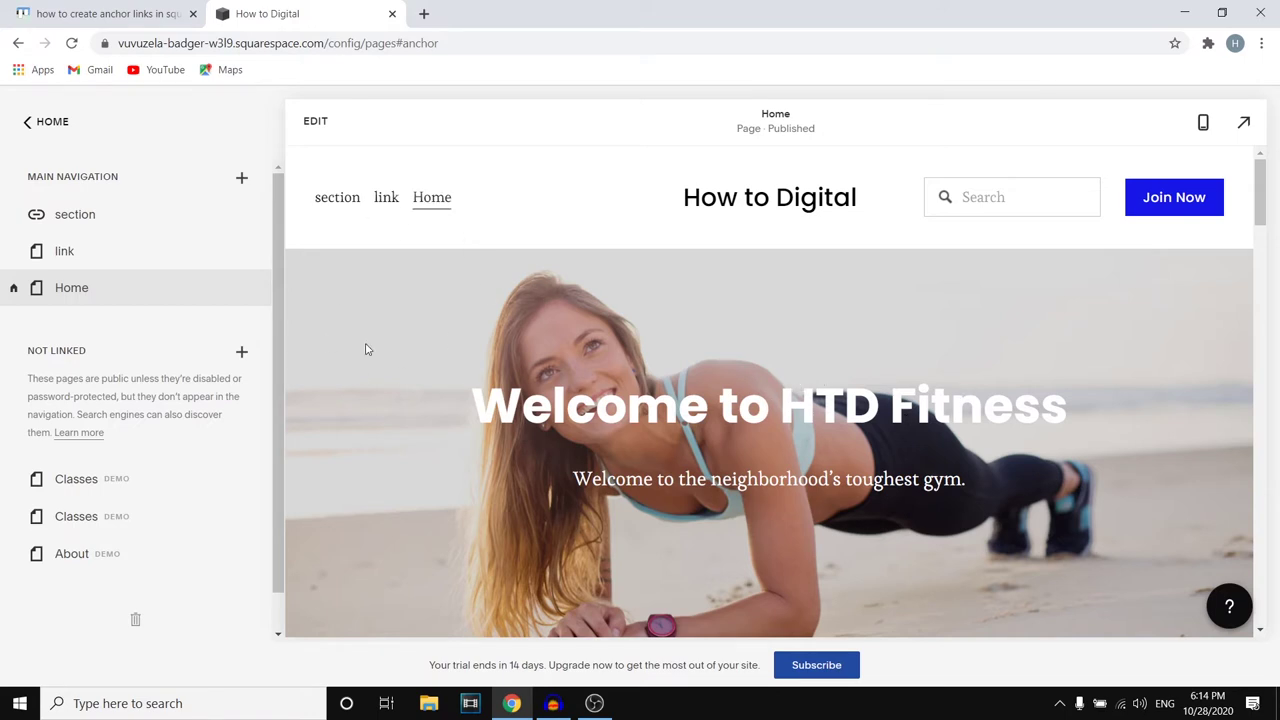
# - Start editing the Home page and scroll through its sections
pyautogui.click(313, 128)
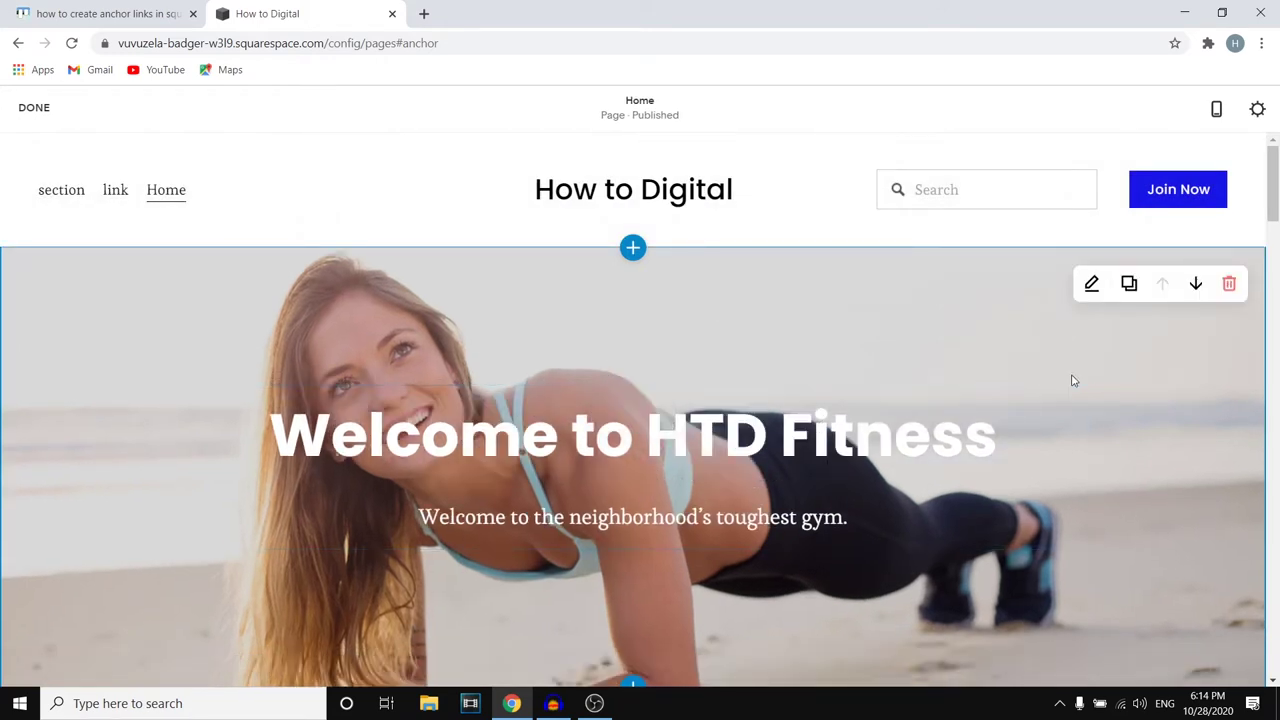
pyautogui.scroll(-1, 1071, 377)
pyautogui.scroll(-1, 1082, 379)
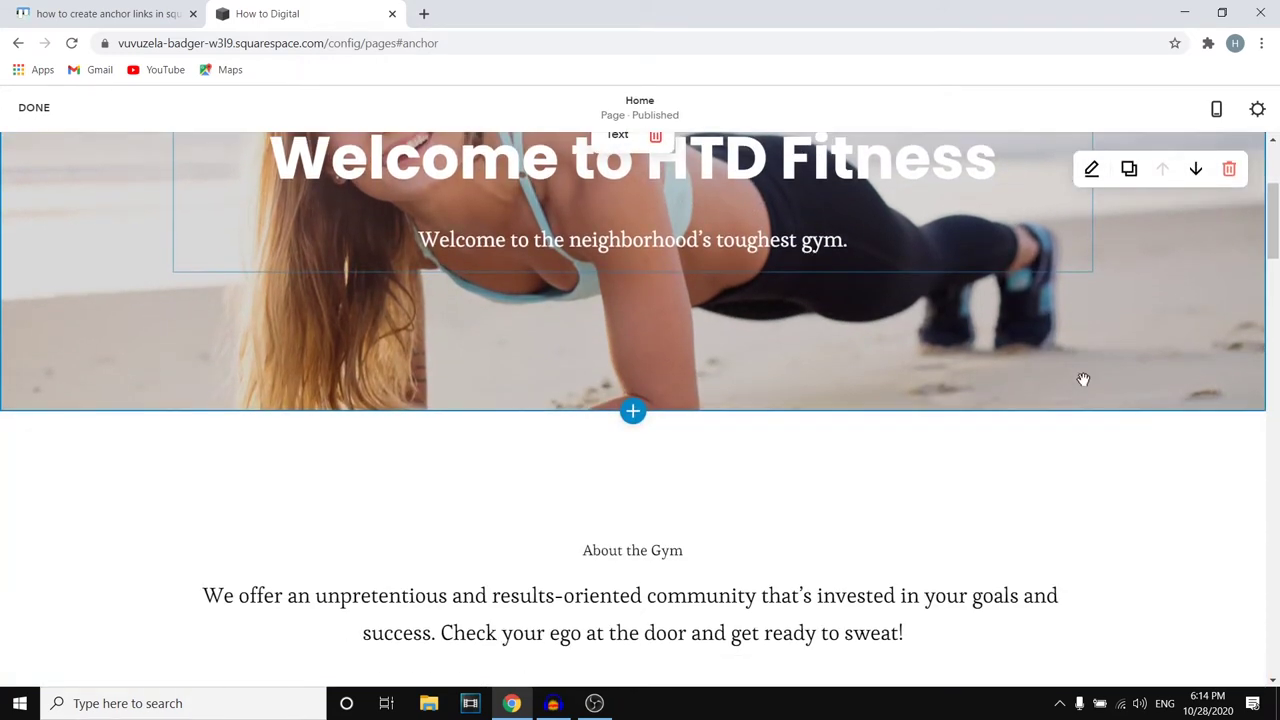
pyautogui.scroll(-2, 829, 449)
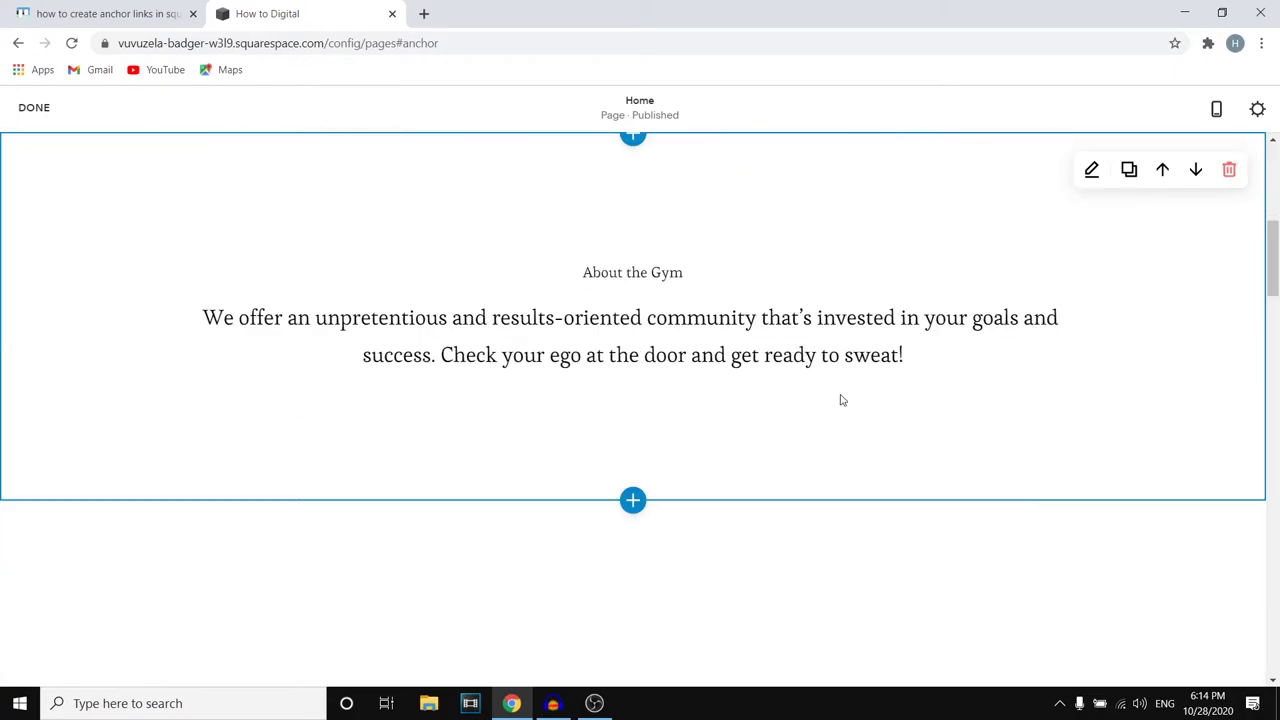
pyautogui.scroll(-2, 800, 406)
pyautogui.scroll(-9, 800, 406)
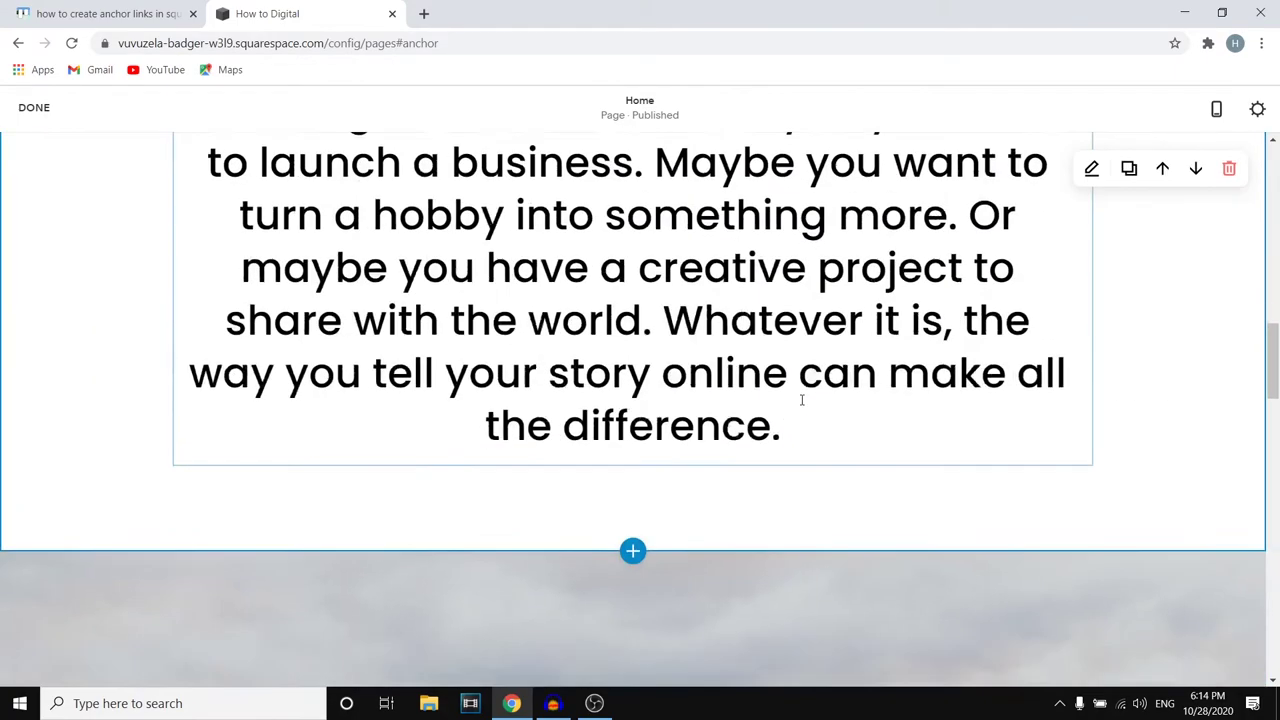
pyautogui.scroll(-1, 800, 398)
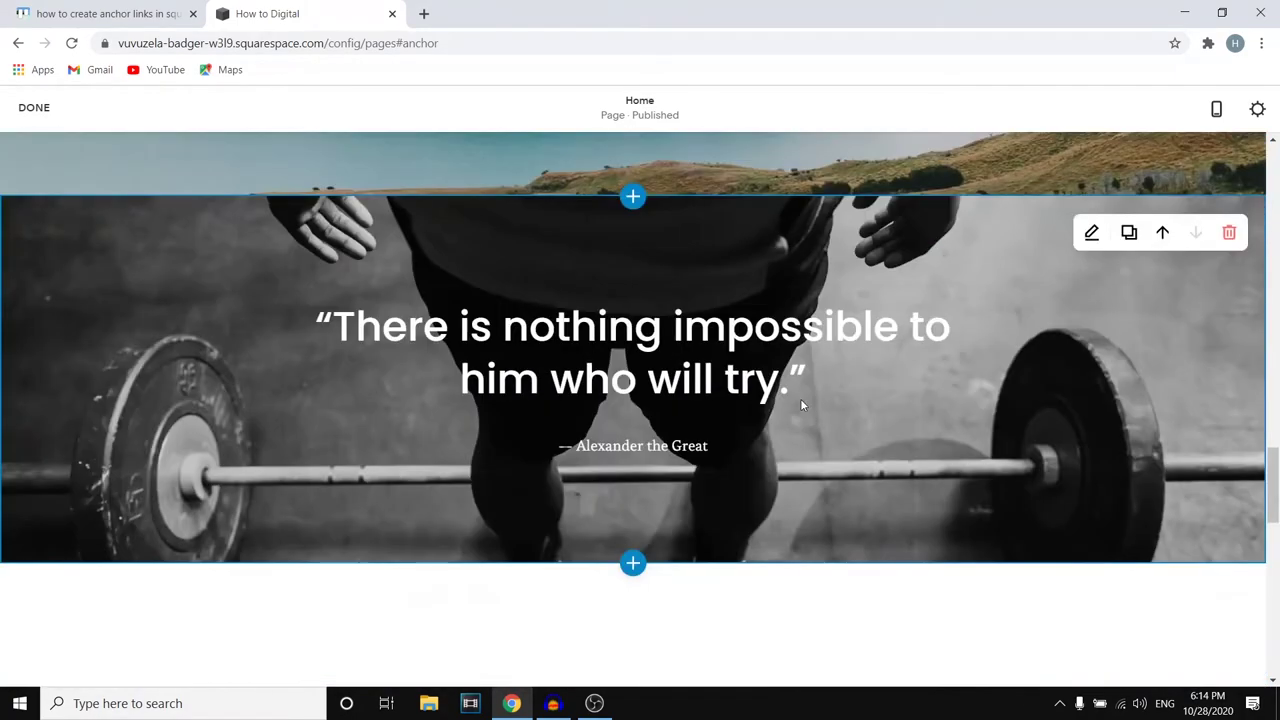
pyautogui.scroll(10, 805, 405)
pyautogui.scroll(4, 814, 420)
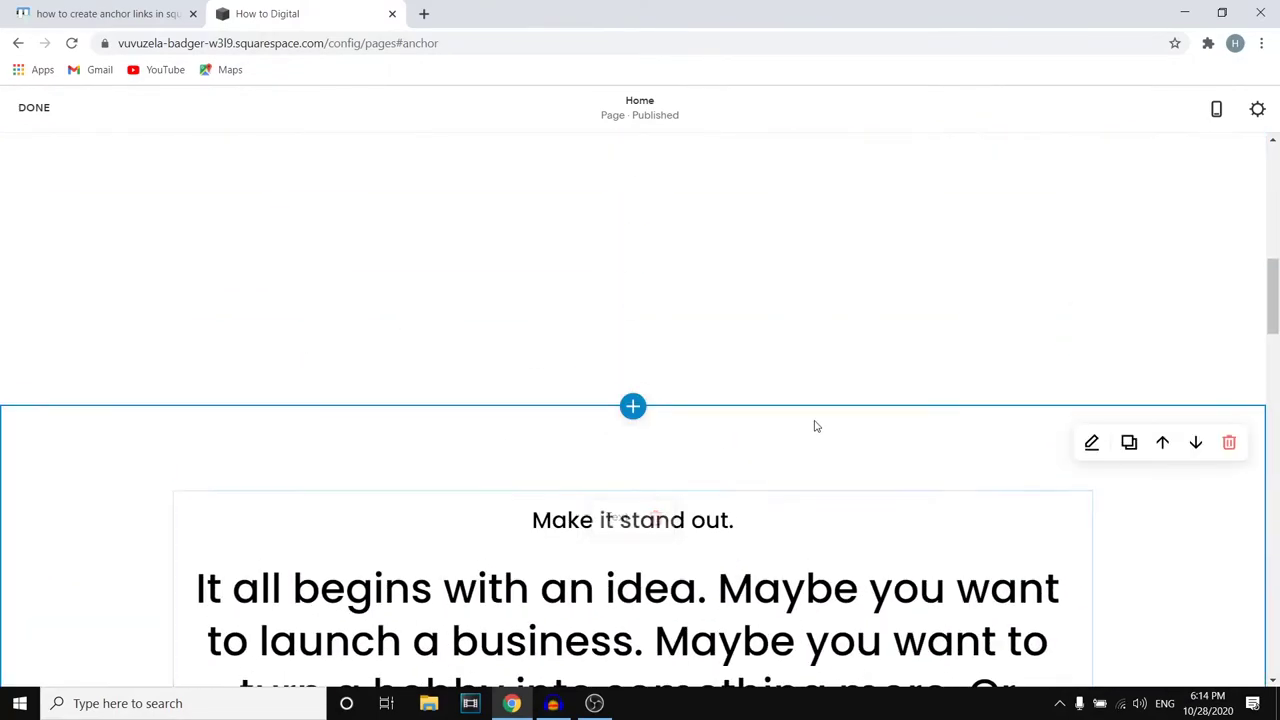
# - Remove the empty section and insert a blank section above 'Make it stand out.'
pyautogui.click(1229, 398)
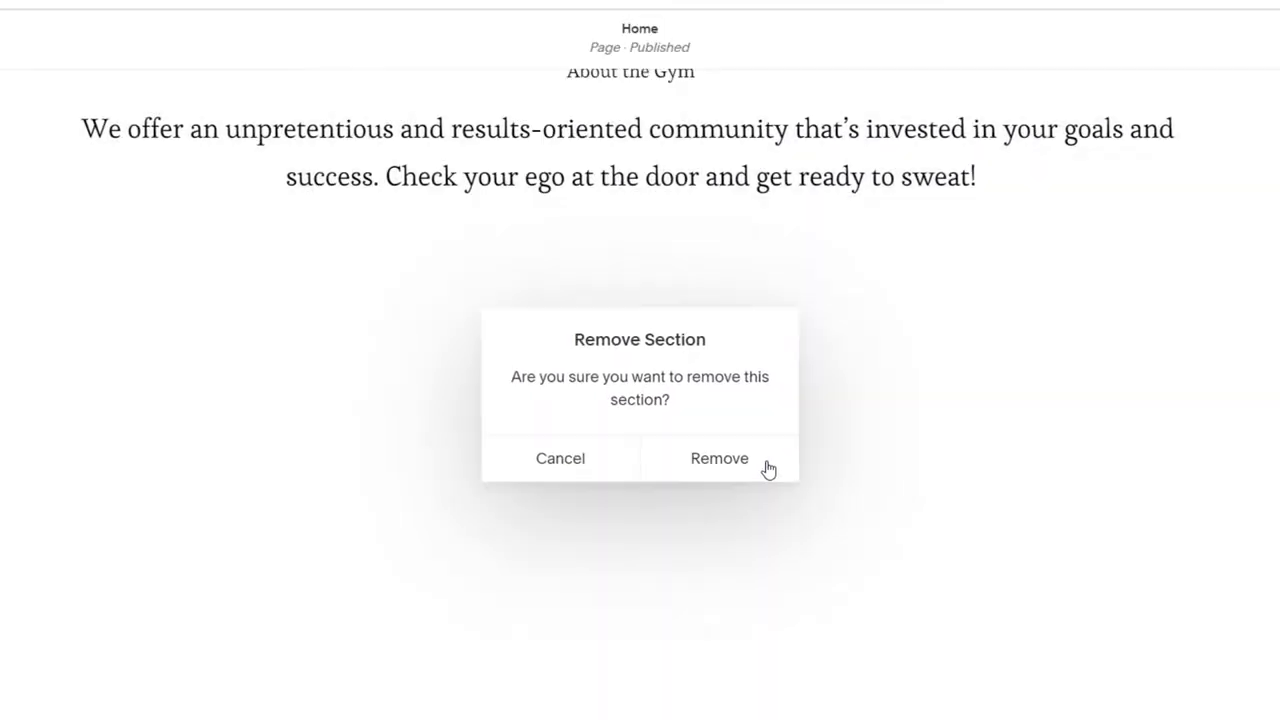
pyautogui.click(737, 446)
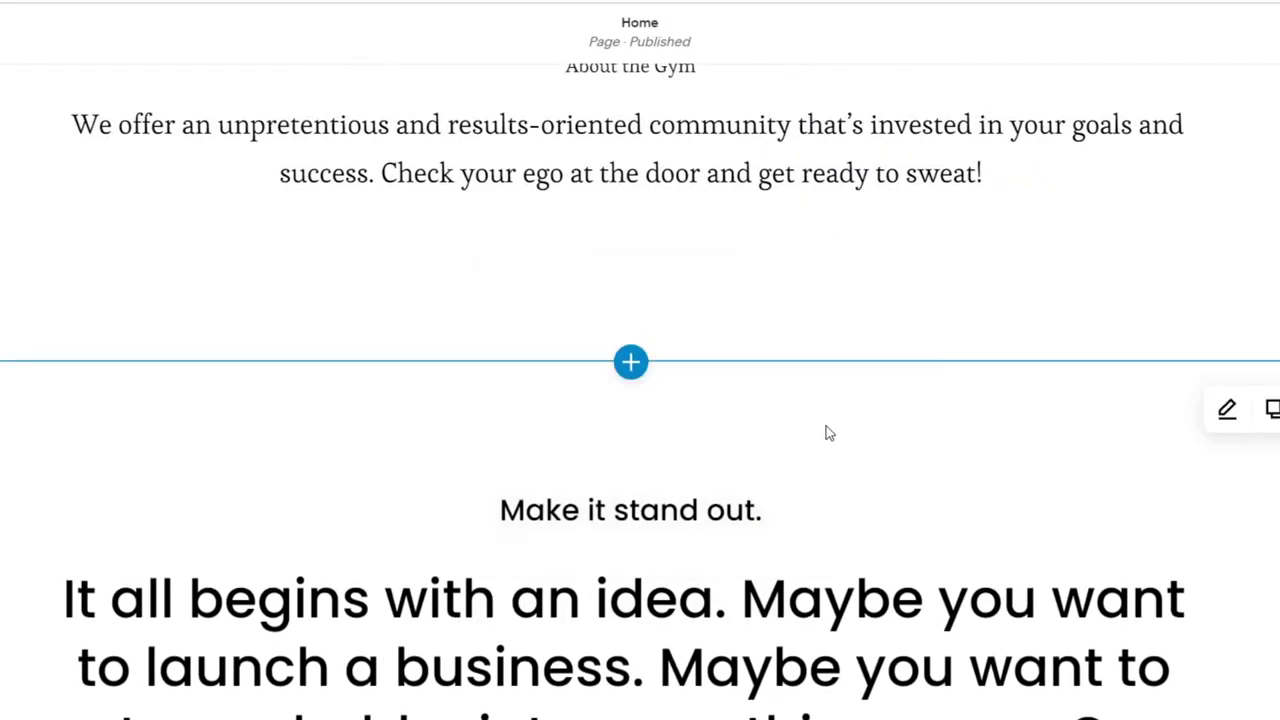
pyautogui.click(632, 364)
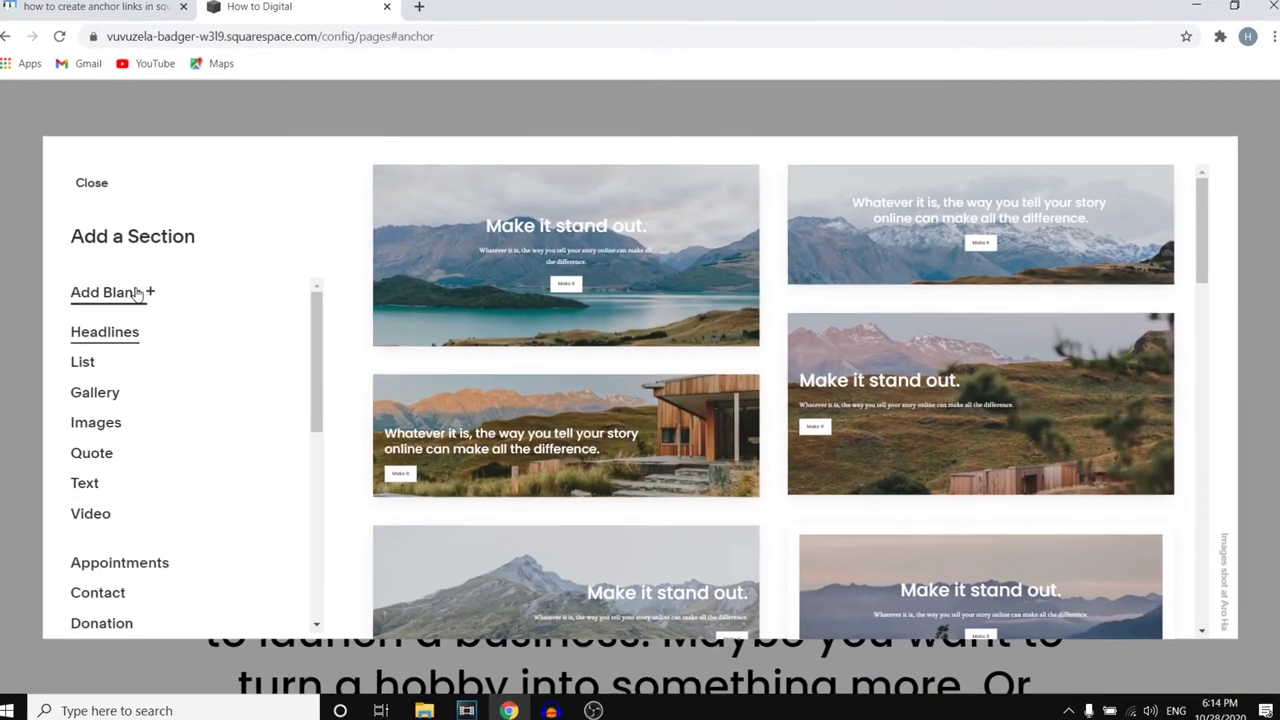
pyautogui.click(137, 292)
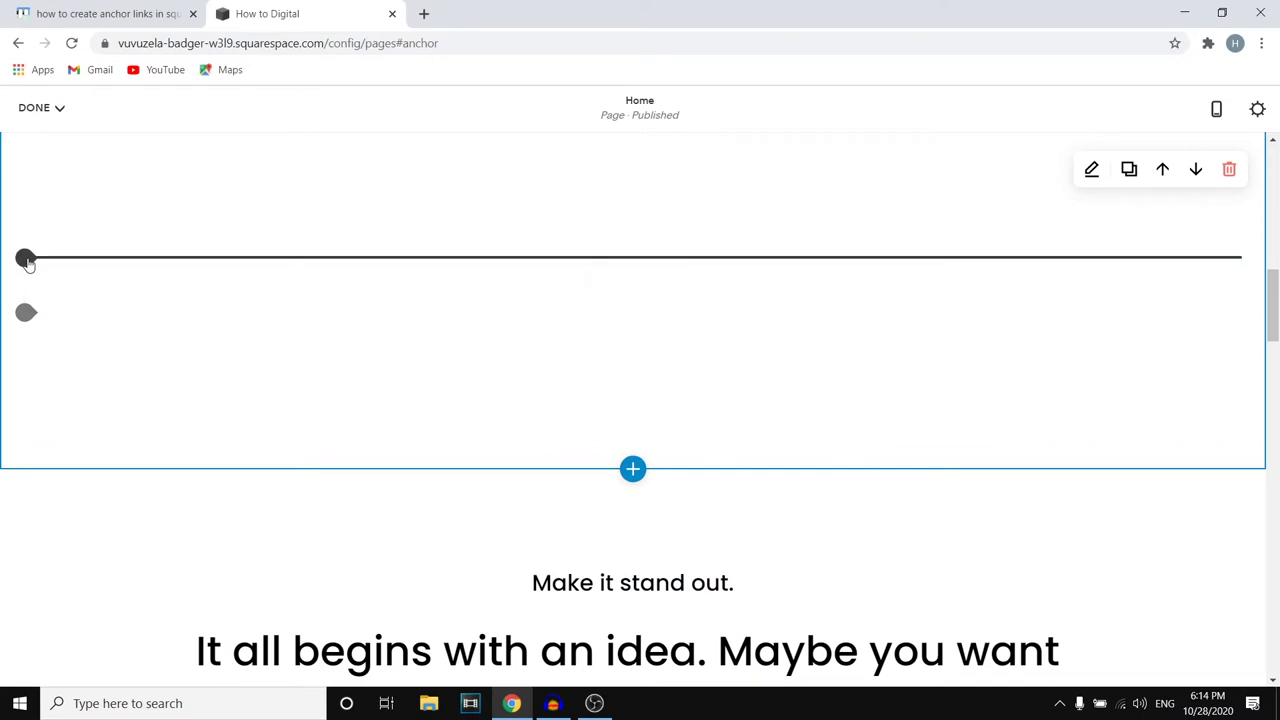
# - Insert a Code block into the new blank section, found by searching 'code'
pyautogui.click(26, 258)
pyautogui.click(165, 163)
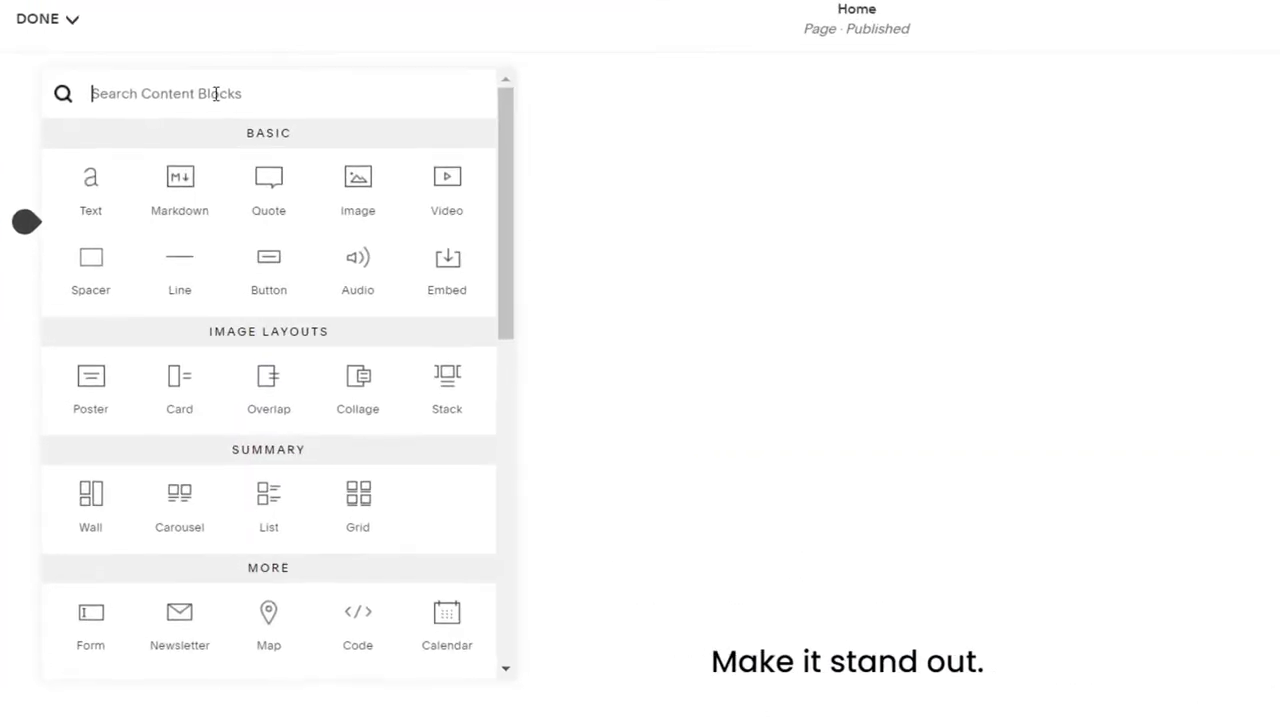
pyautogui.write('code')
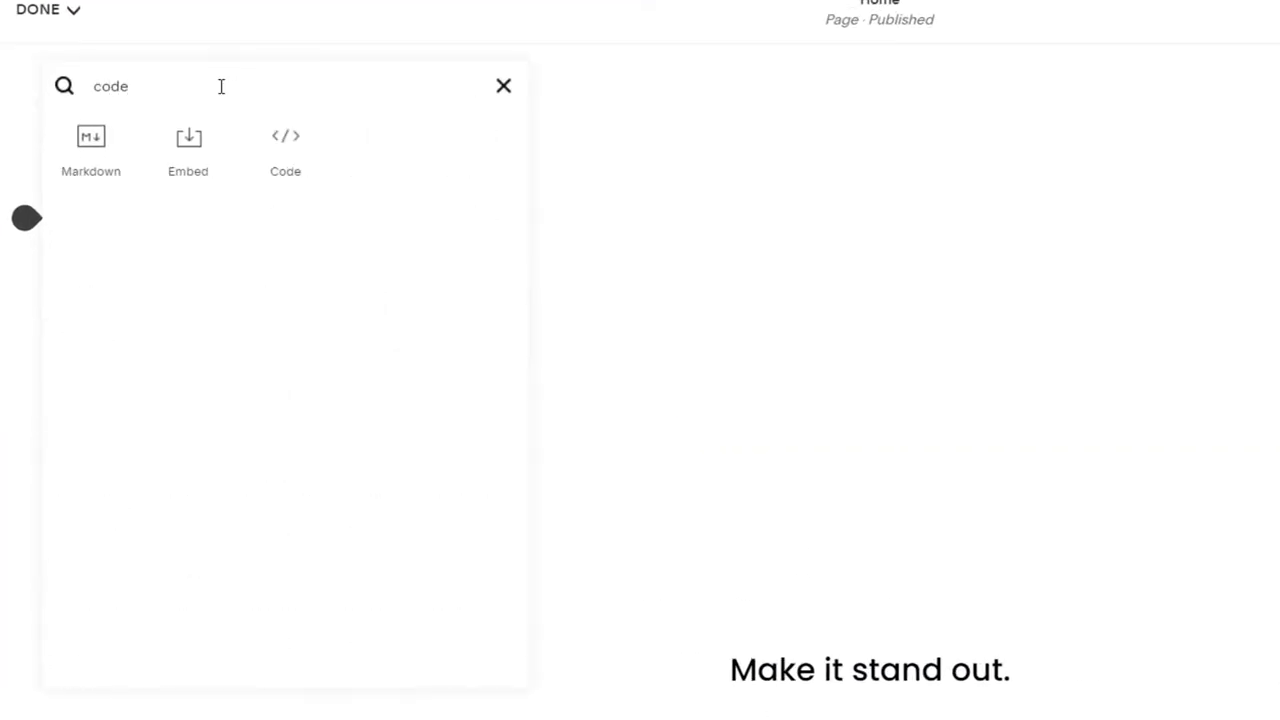
pyautogui.click(286, 136)
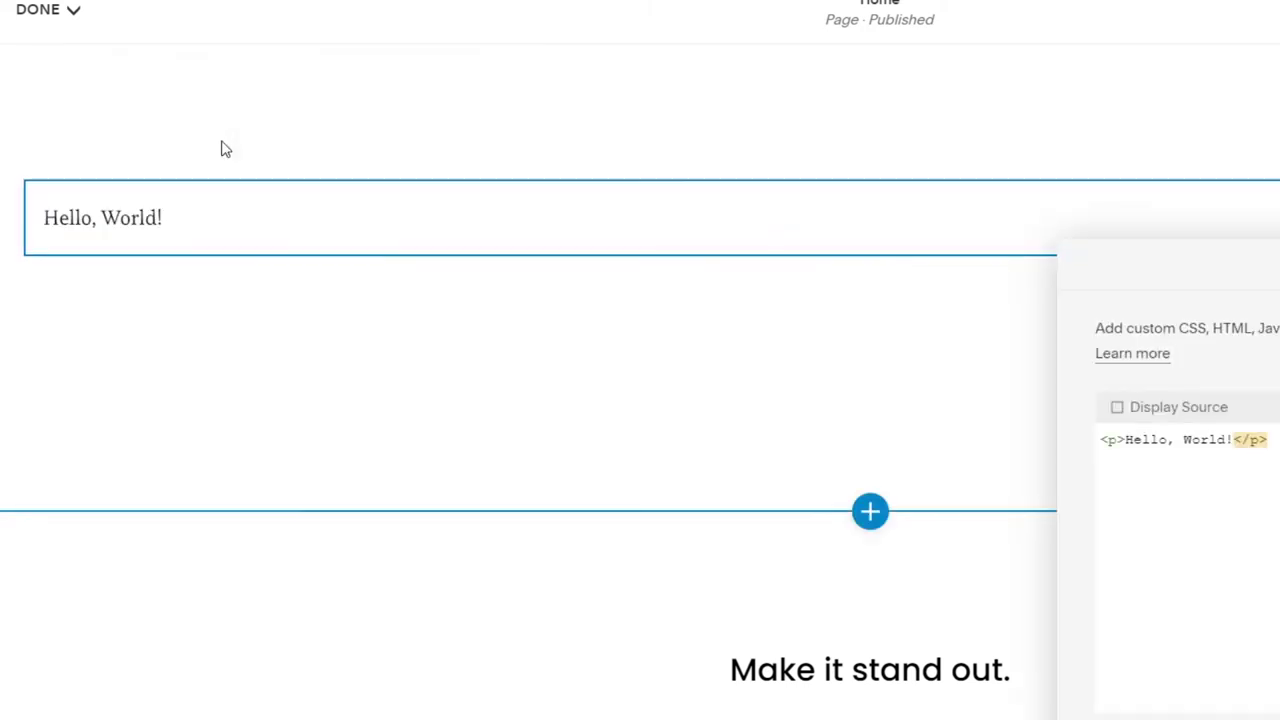
# - Replace the default Hello World code with <div id="anchor"></div>
pyautogui.hotkey('ctrl', 'a')
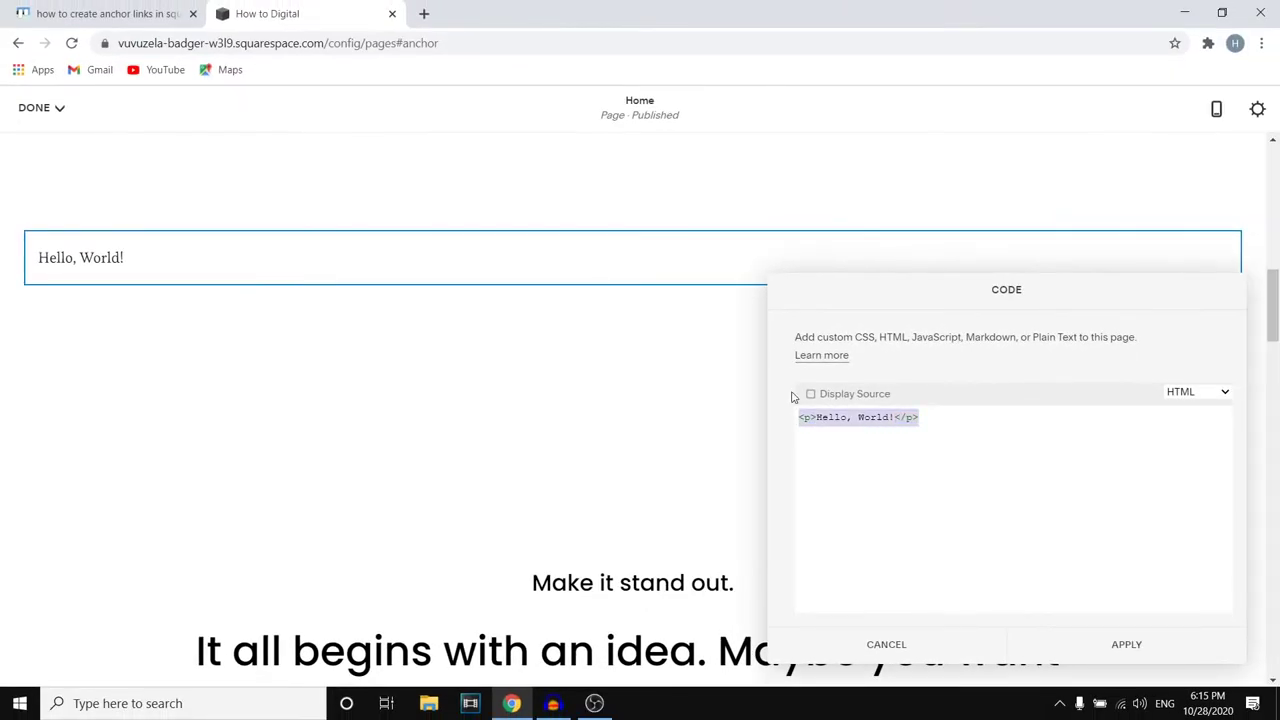
pyautogui.press('BackSpace')
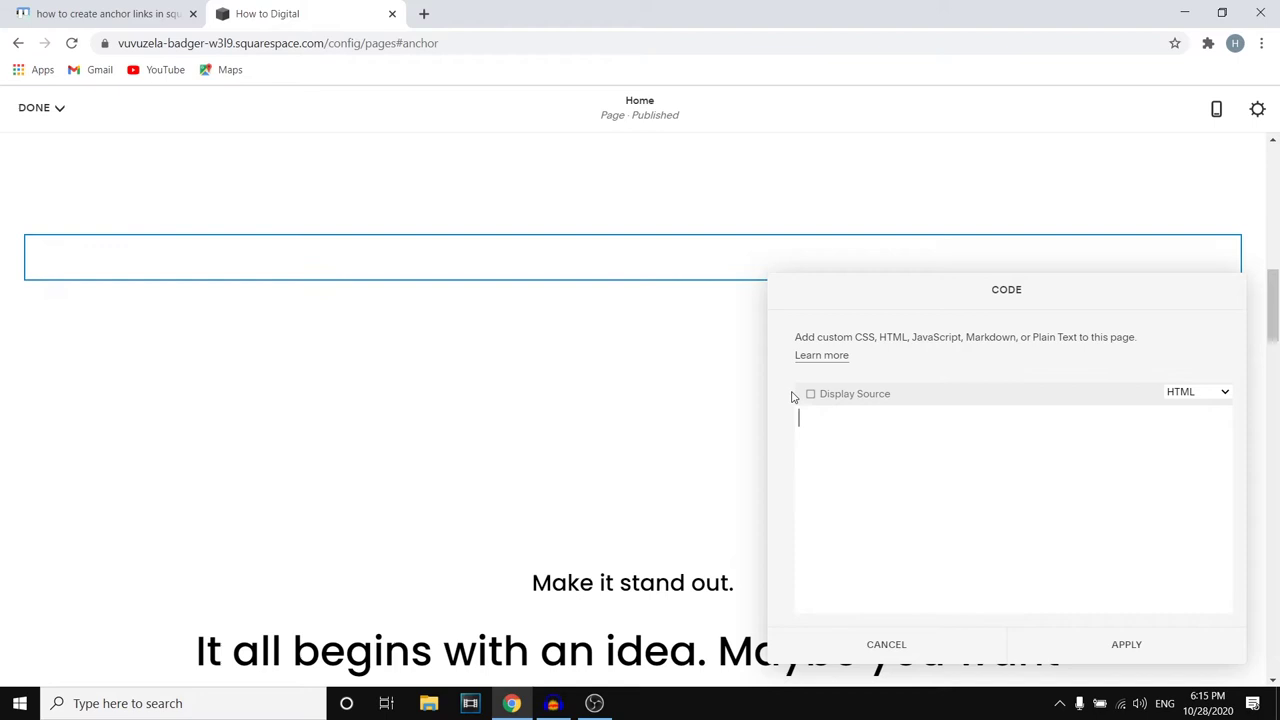
pyautogui.write('<div id="anchor')
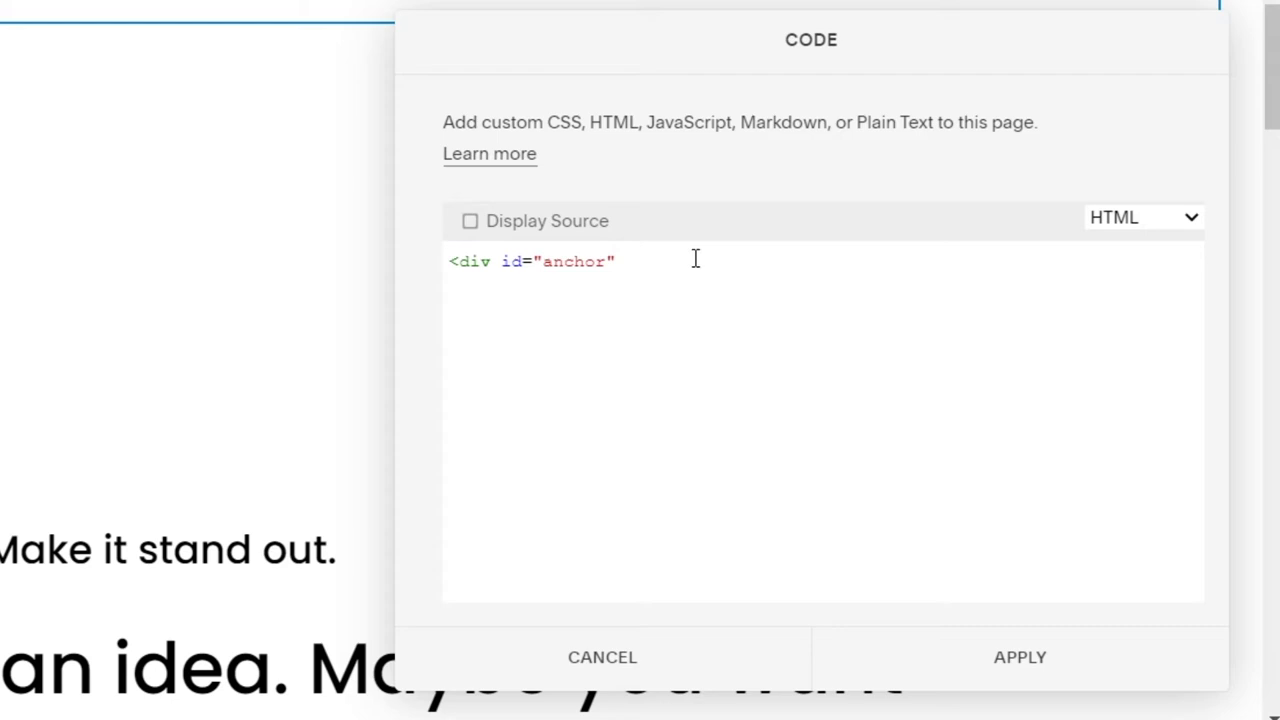
pyautogui.write('>')
pyautogui.press('Return')
pyautogui.moveTo(543, 321); pyautogui.dragTo(441, 270)
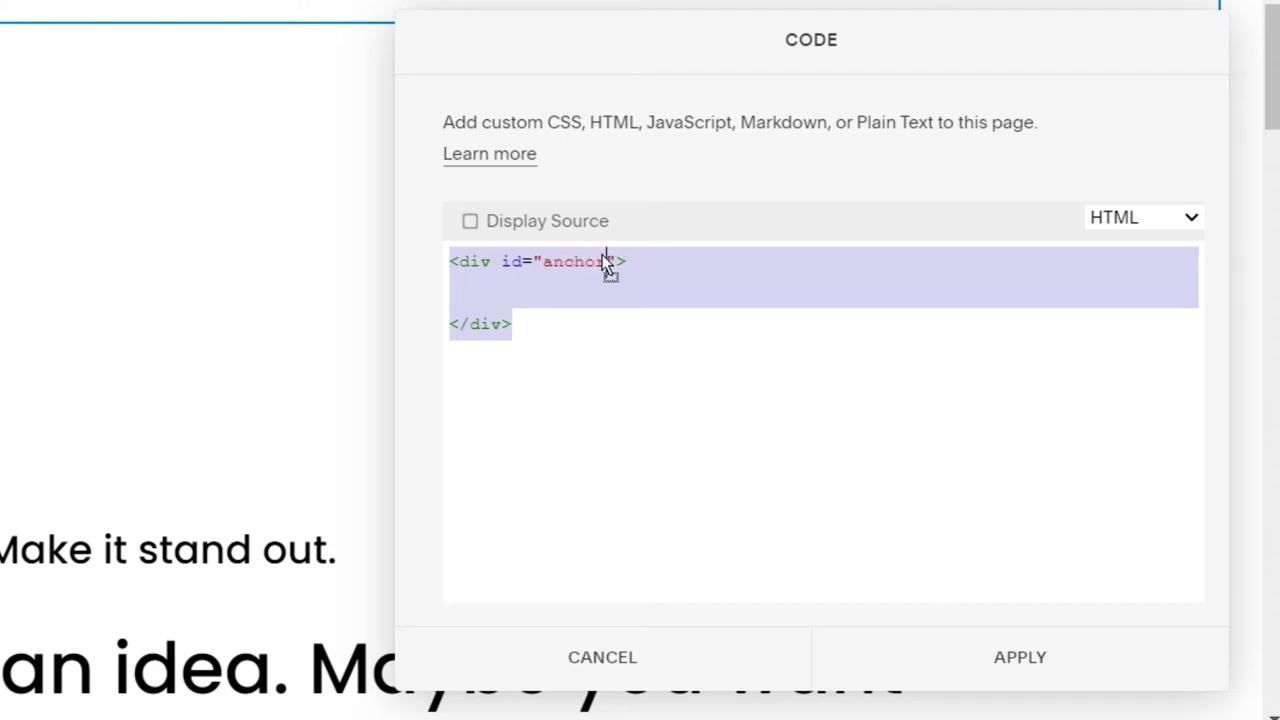
pyautogui.click(838, 506)
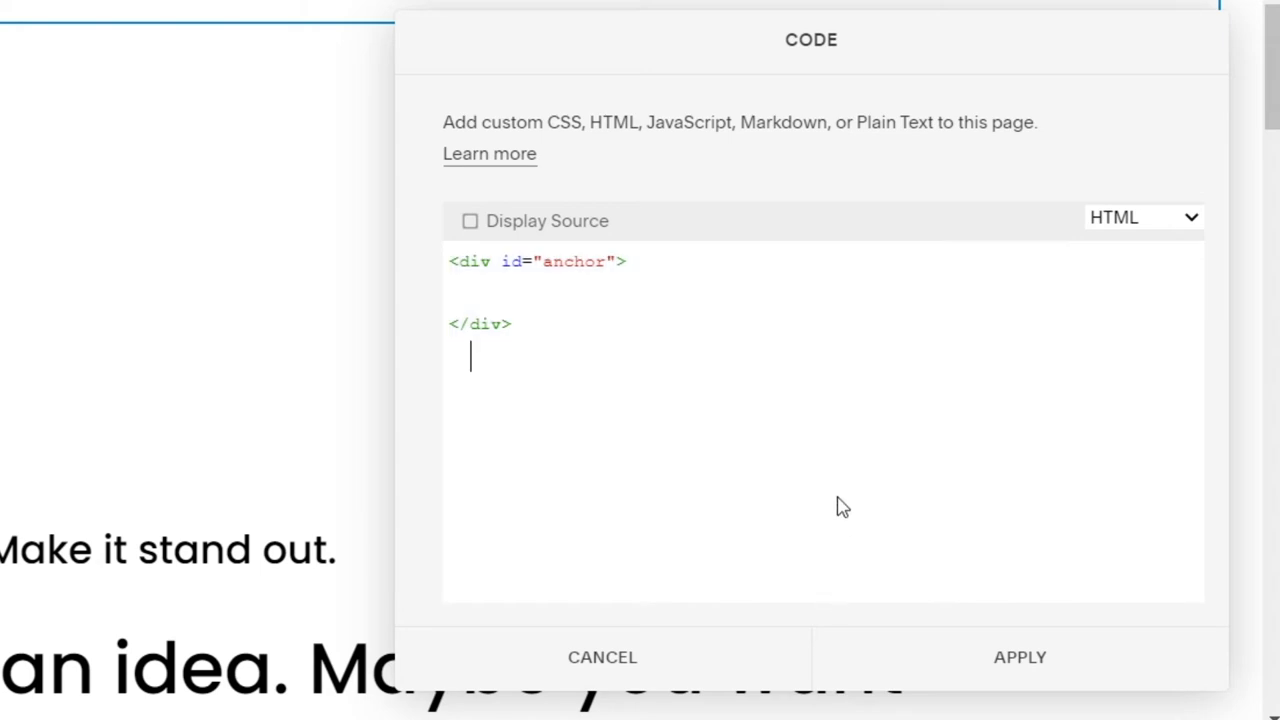
pyautogui.click(1020, 663)
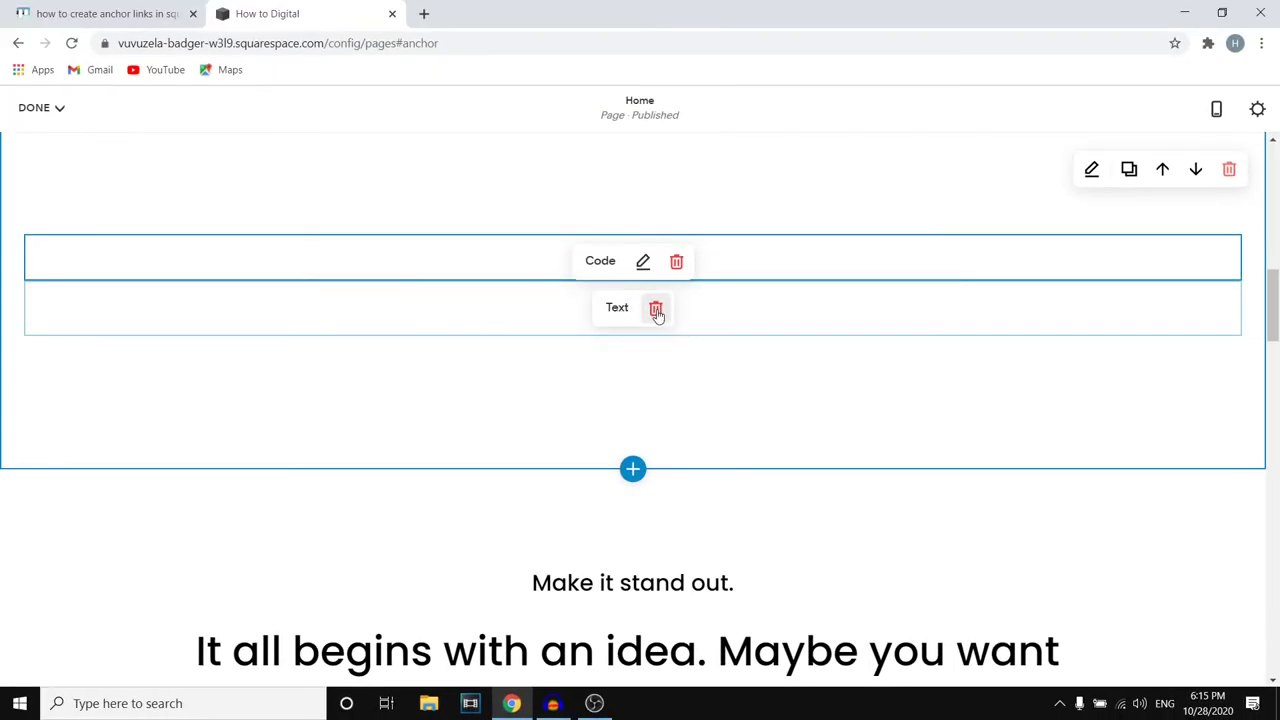
pyautogui.click(656, 311)
pyautogui.click(723, 316)
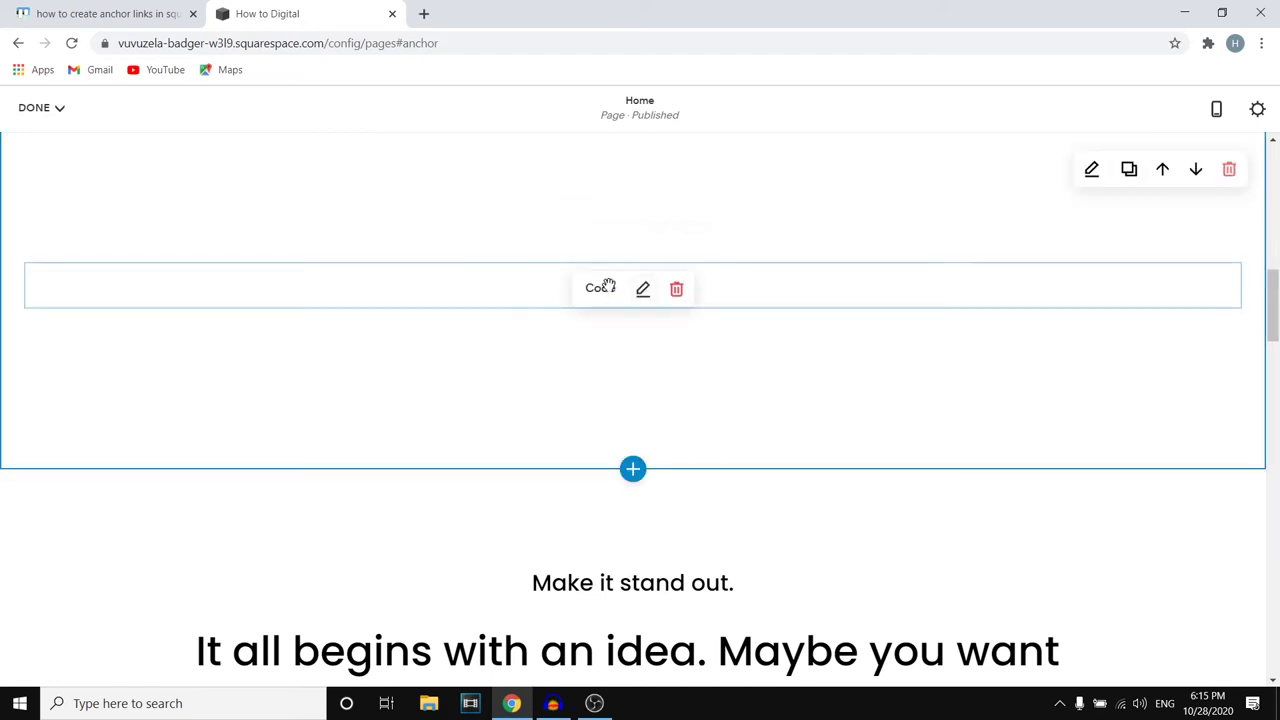
pyautogui.click(1091, 169)
pyautogui.click(967, 136)
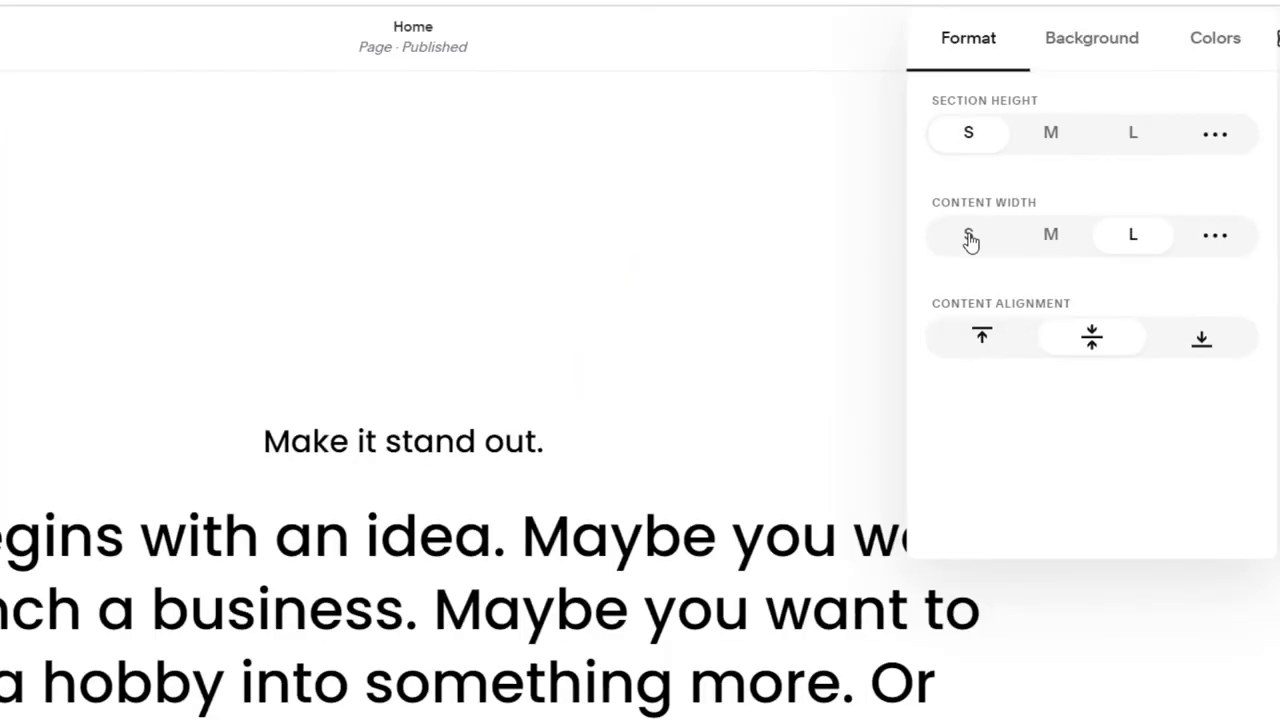
pyautogui.click(969, 238)
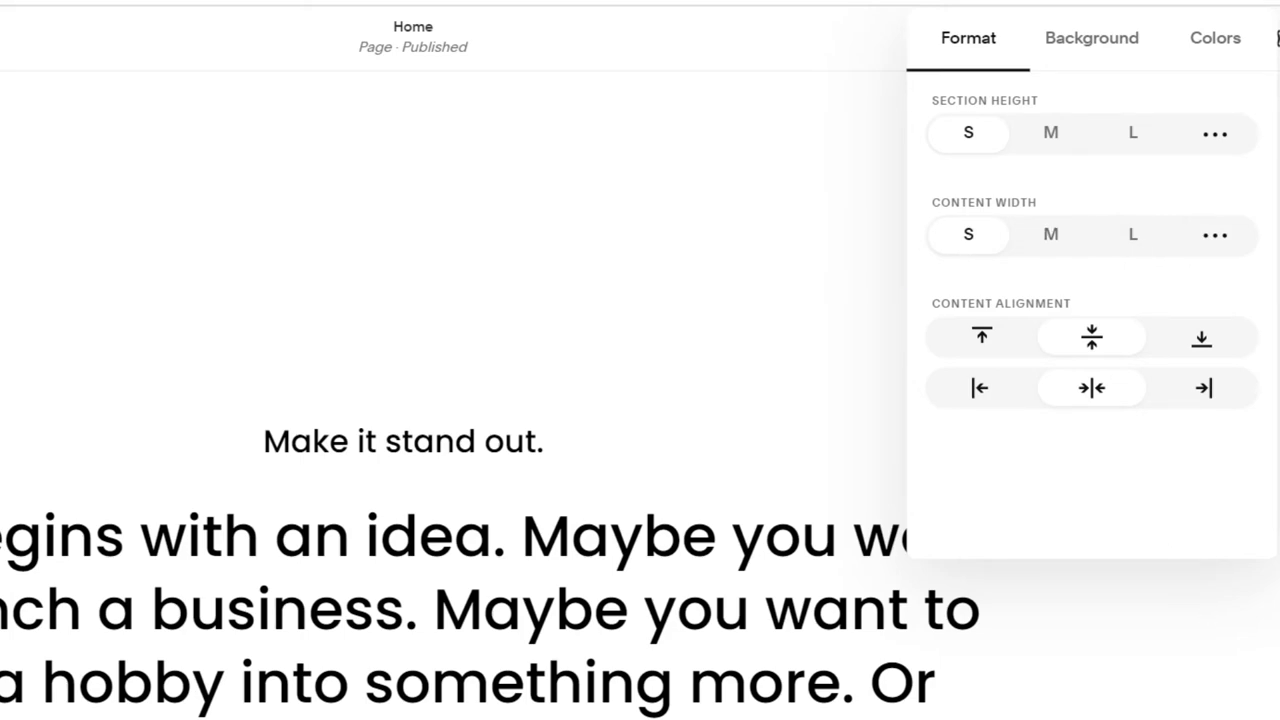
pyautogui.click(370, 380)
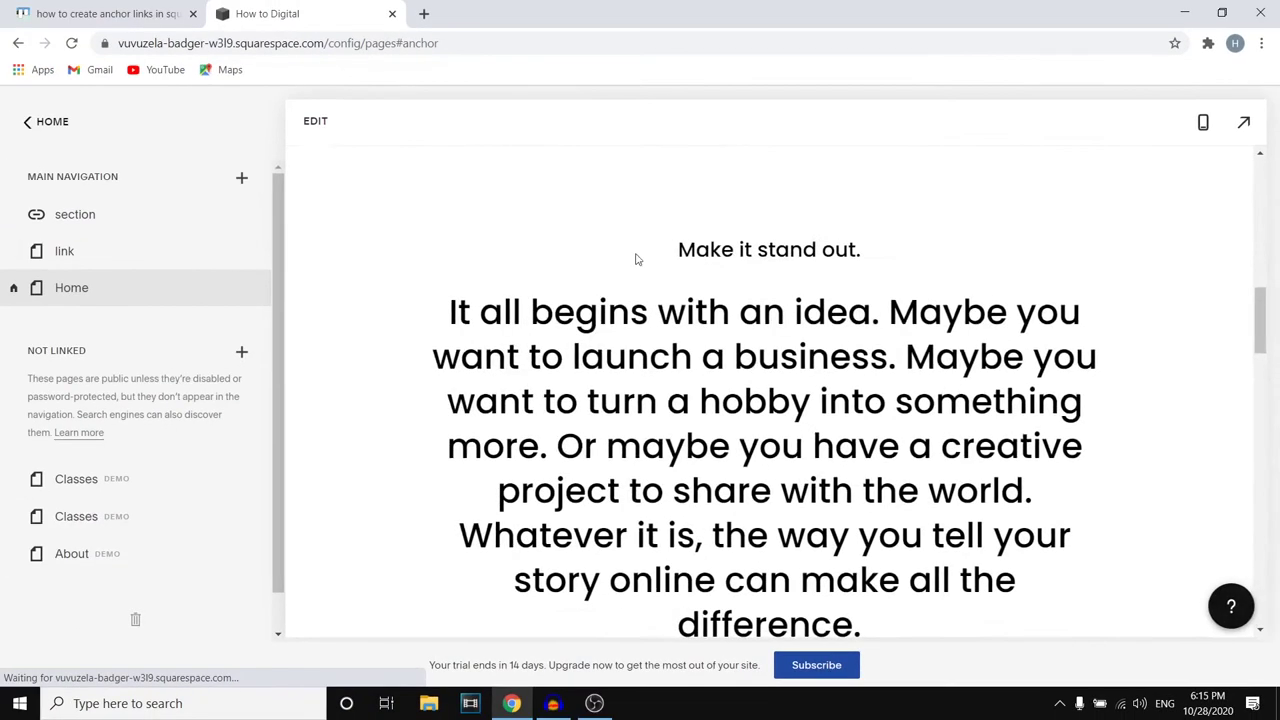
pyautogui.scroll(3, 744, 214)
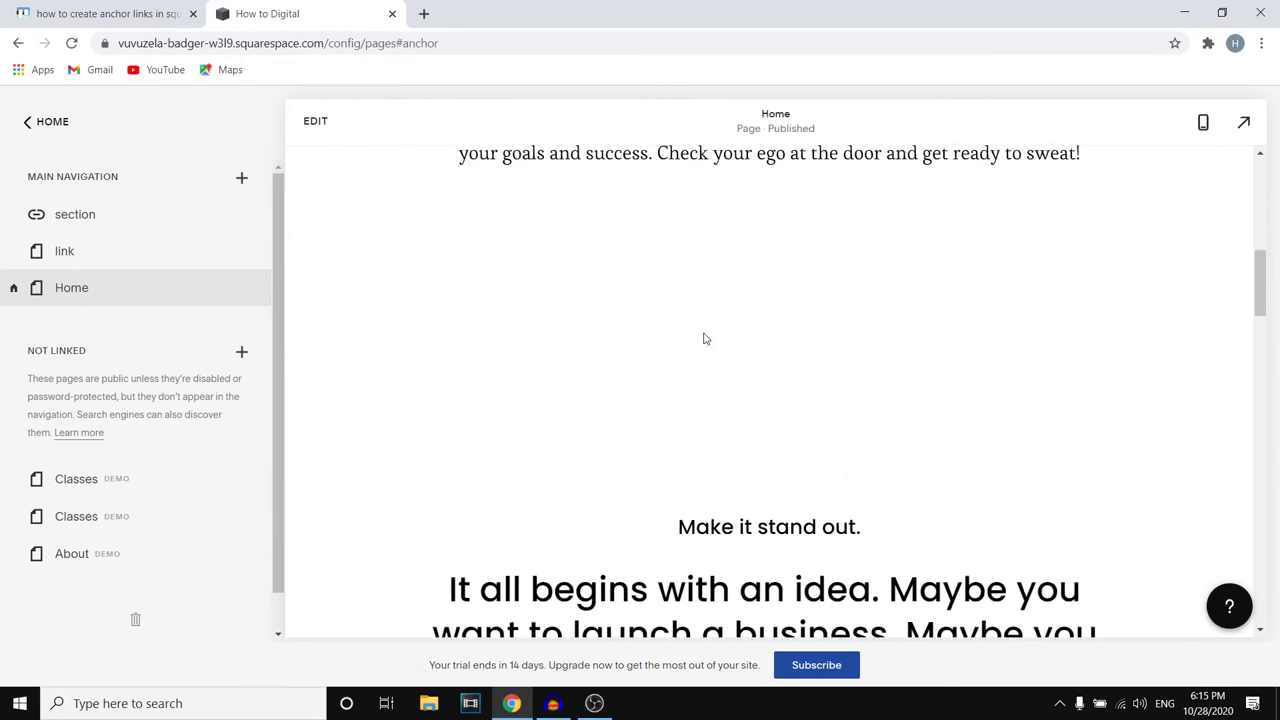
pyautogui.scroll(-2, 790, 330)
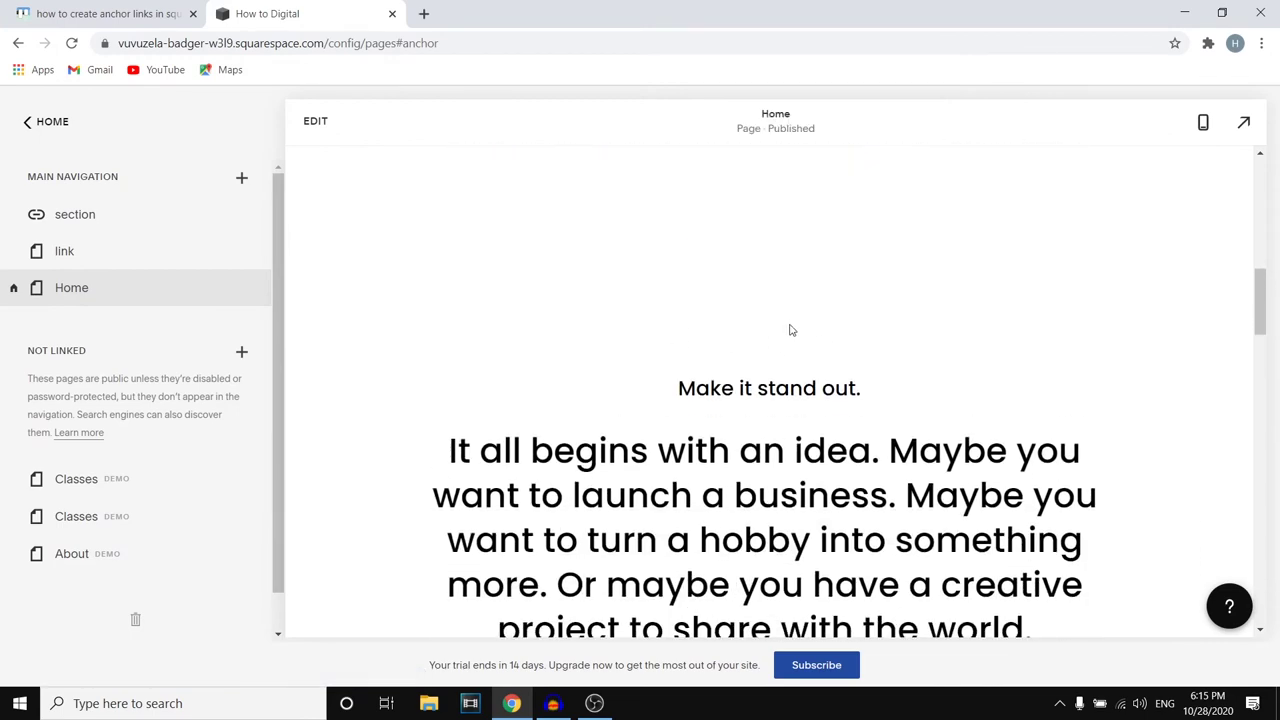
pyautogui.scroll(2, 791, 329)
pyautogui.scroll(3, 789, 343)
pyautogui.scroll(-3, 810, 330)
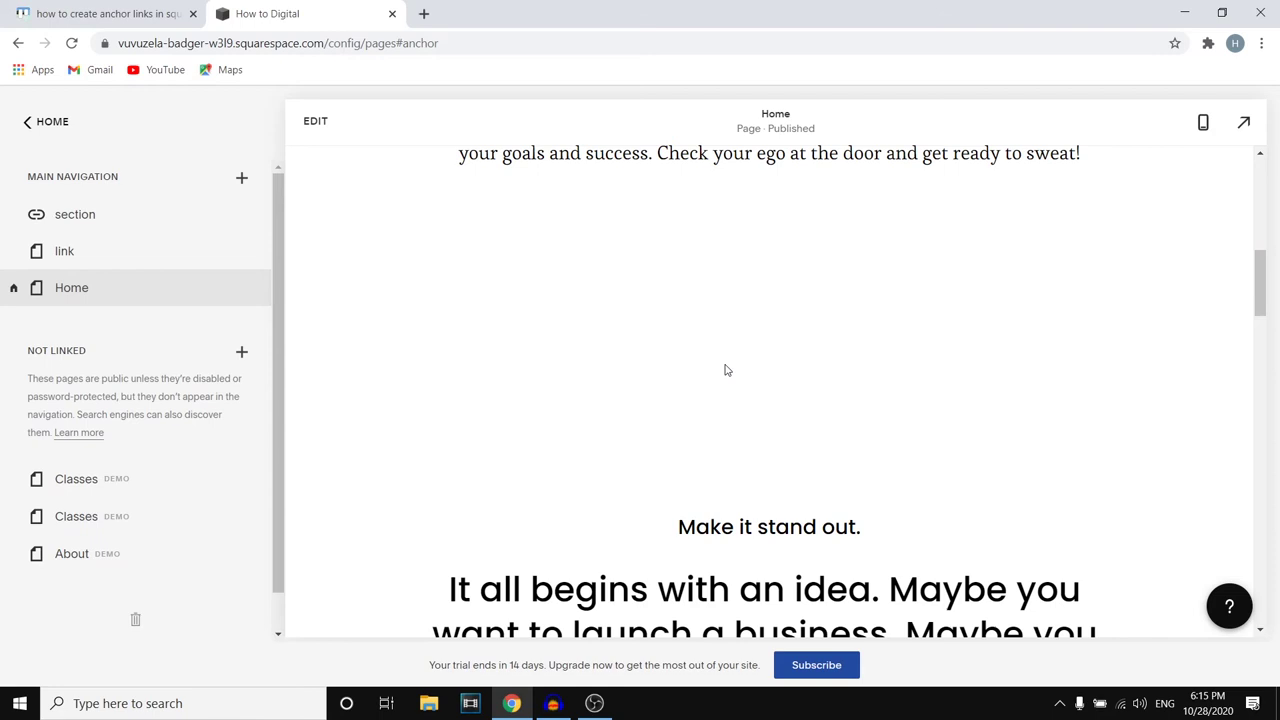
pyautogui.scroll(-4, 864, 362)
pyautogui.scroll(4, 862, 360)
pyautogui.scroll(5, 623, 329)
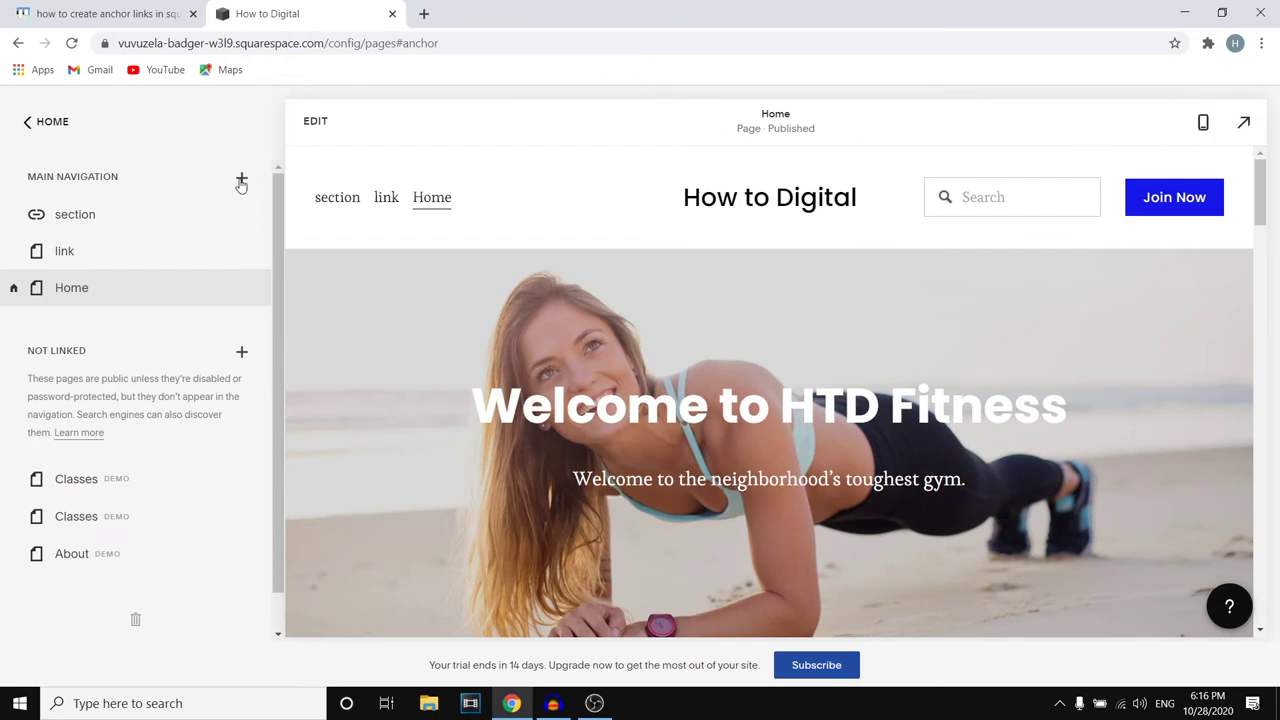
# - Add a custom Main Navigation link titled 'example' with address #anchor and save it
pyautogui.click(241, 181)
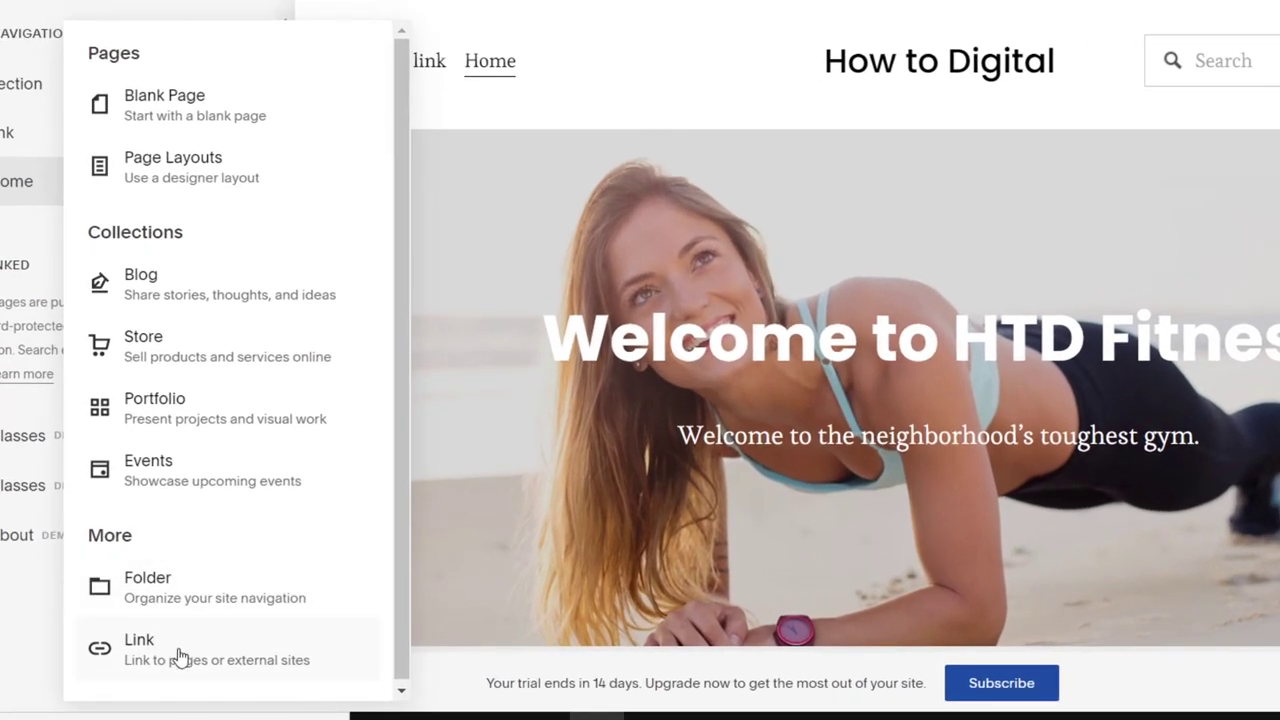
pyautogui.click(180, 655)
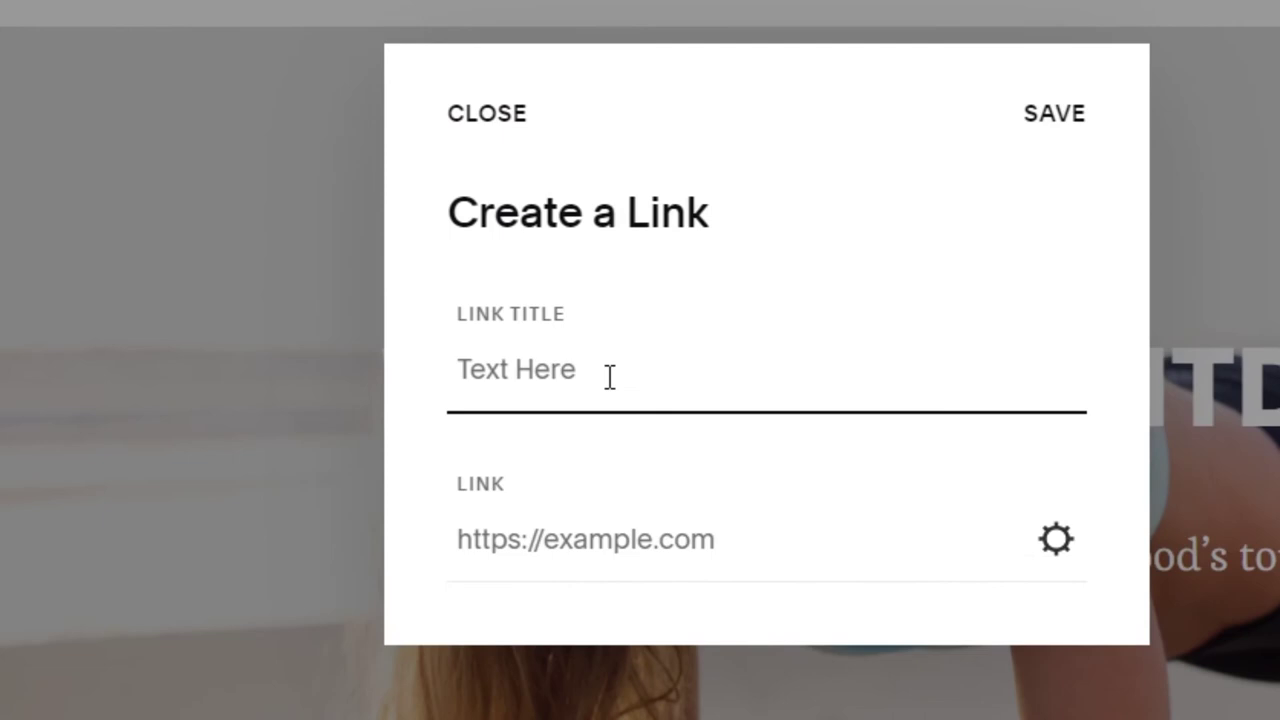
pyautogui.write('w')
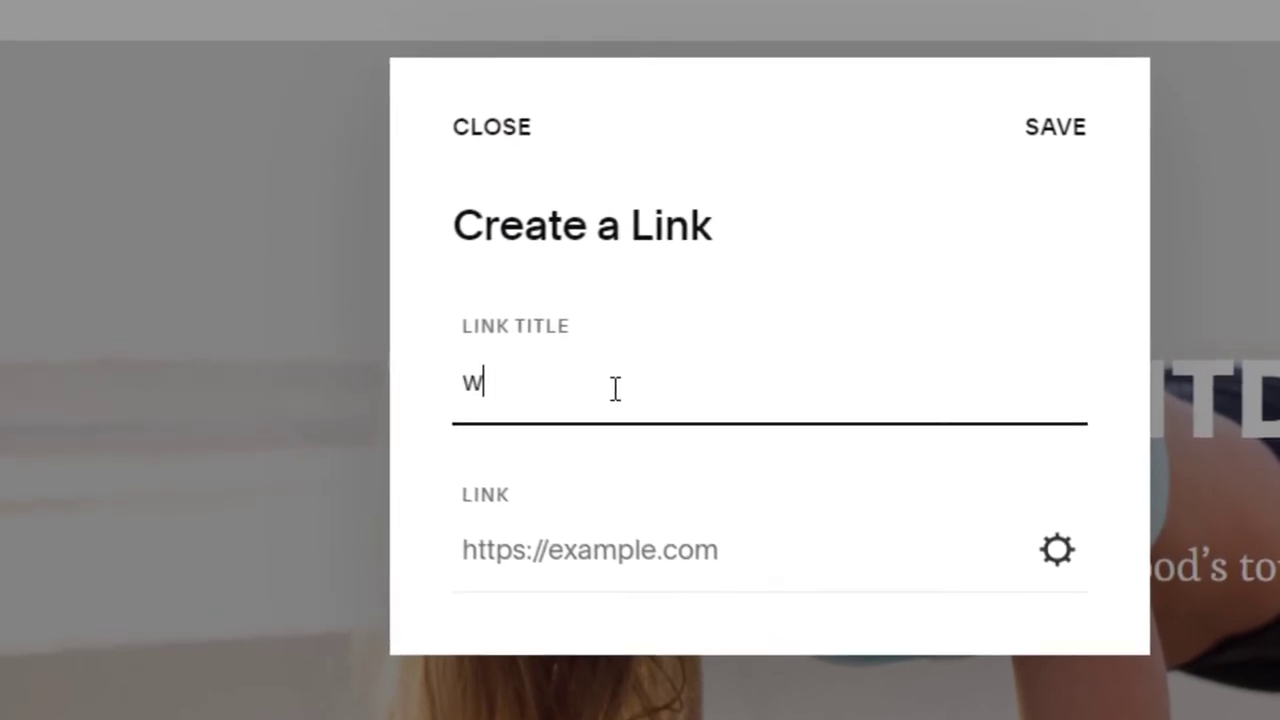
pyautogui.press('BackSpace')
pyautogui.write('example')
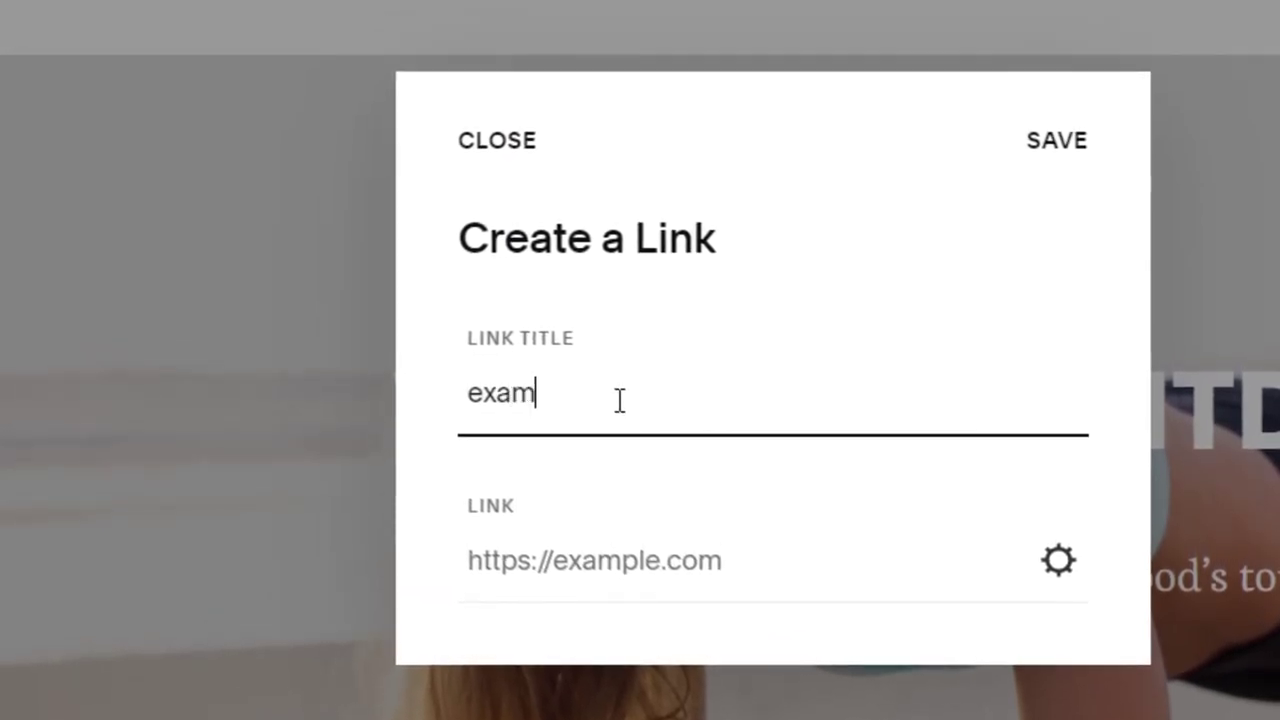
pyautogui.press('Tab')
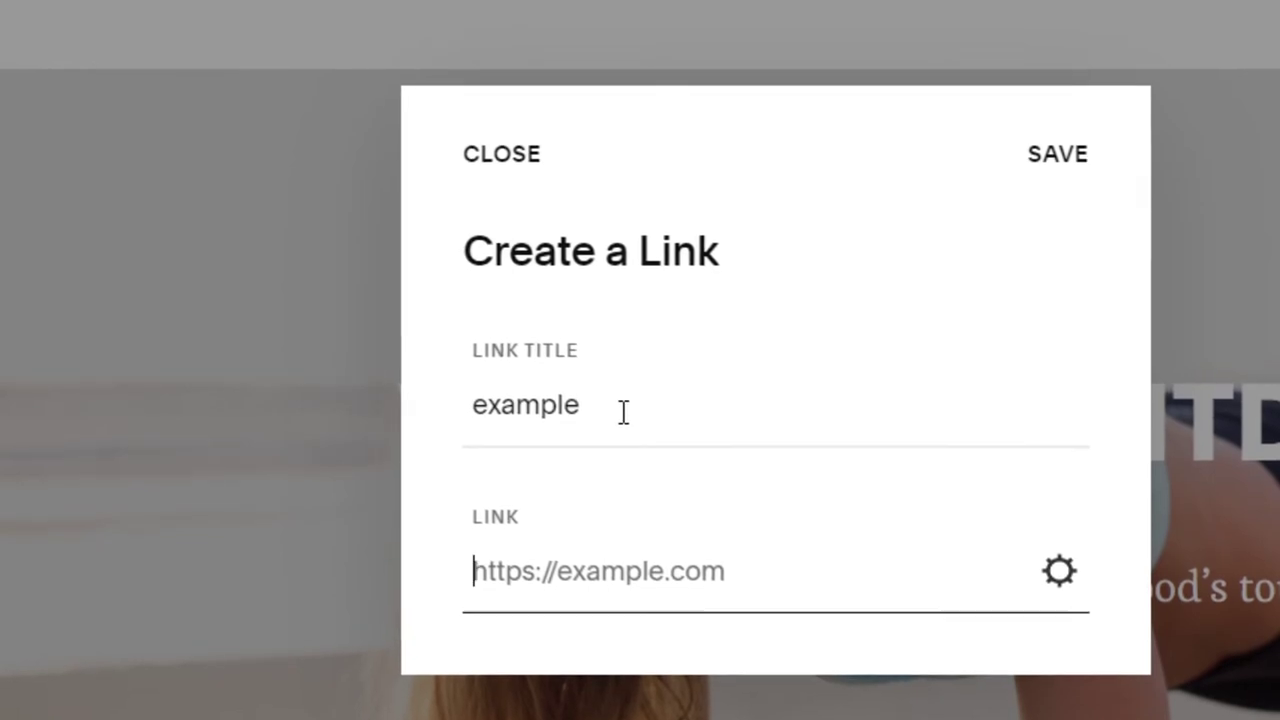
pyautogui.write('#anchor')
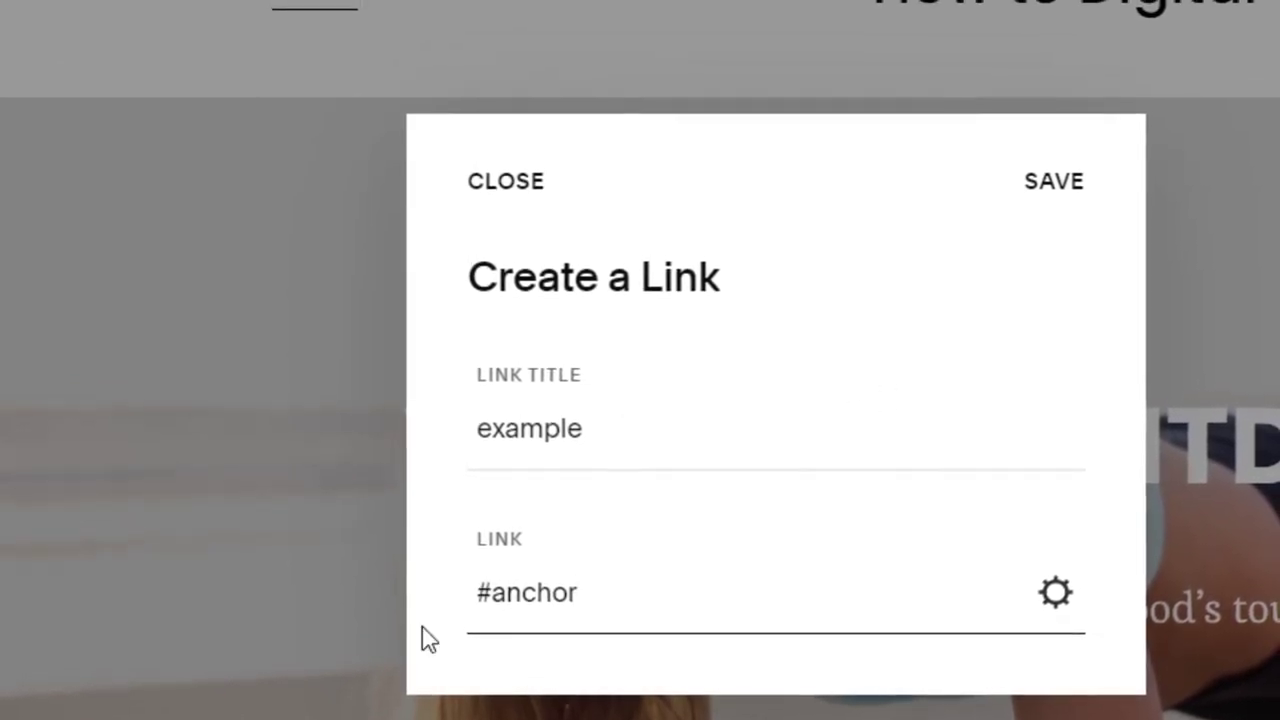
pyautogui.click(1030, 180)
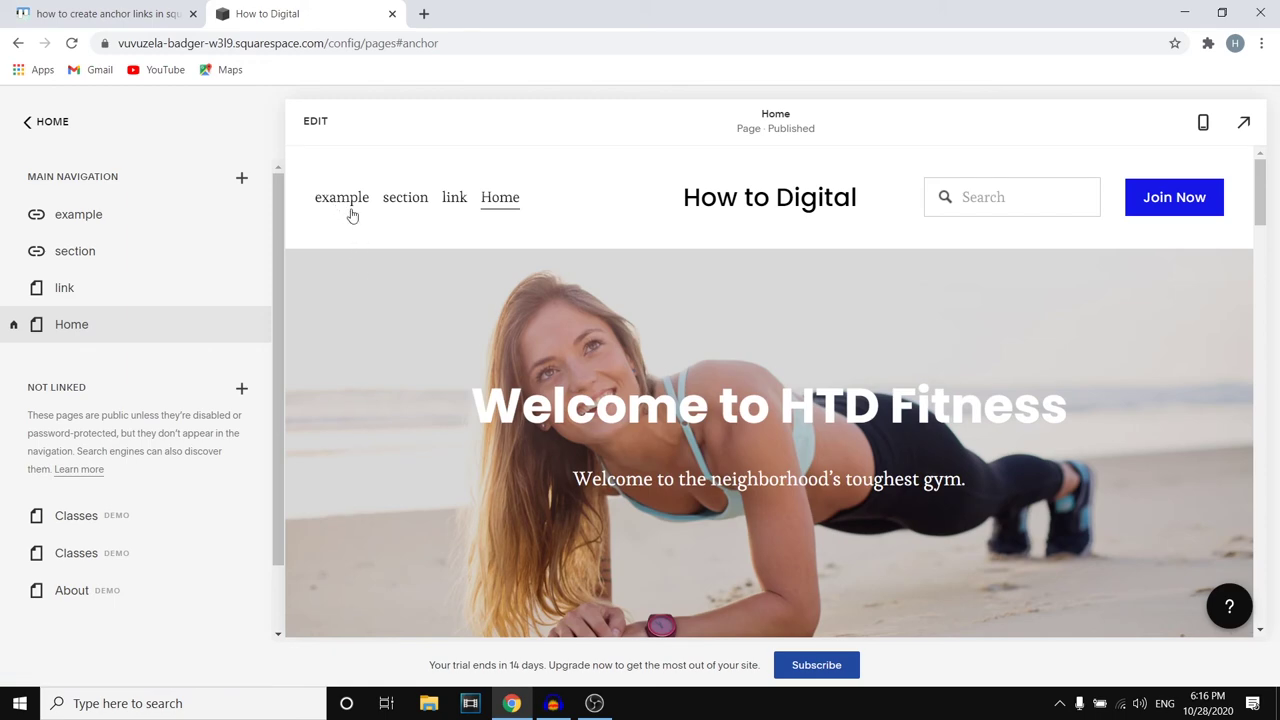
pyautogui.click(492, 200)
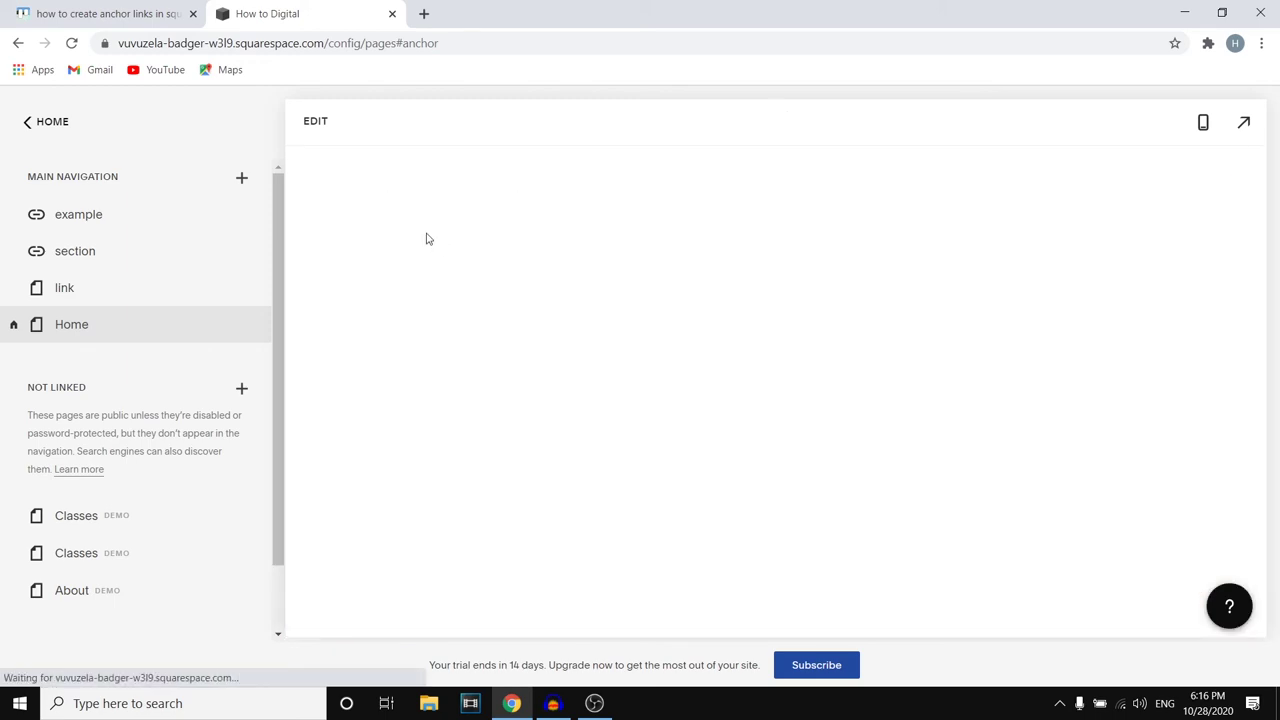
pyautogui.click(363, 201)
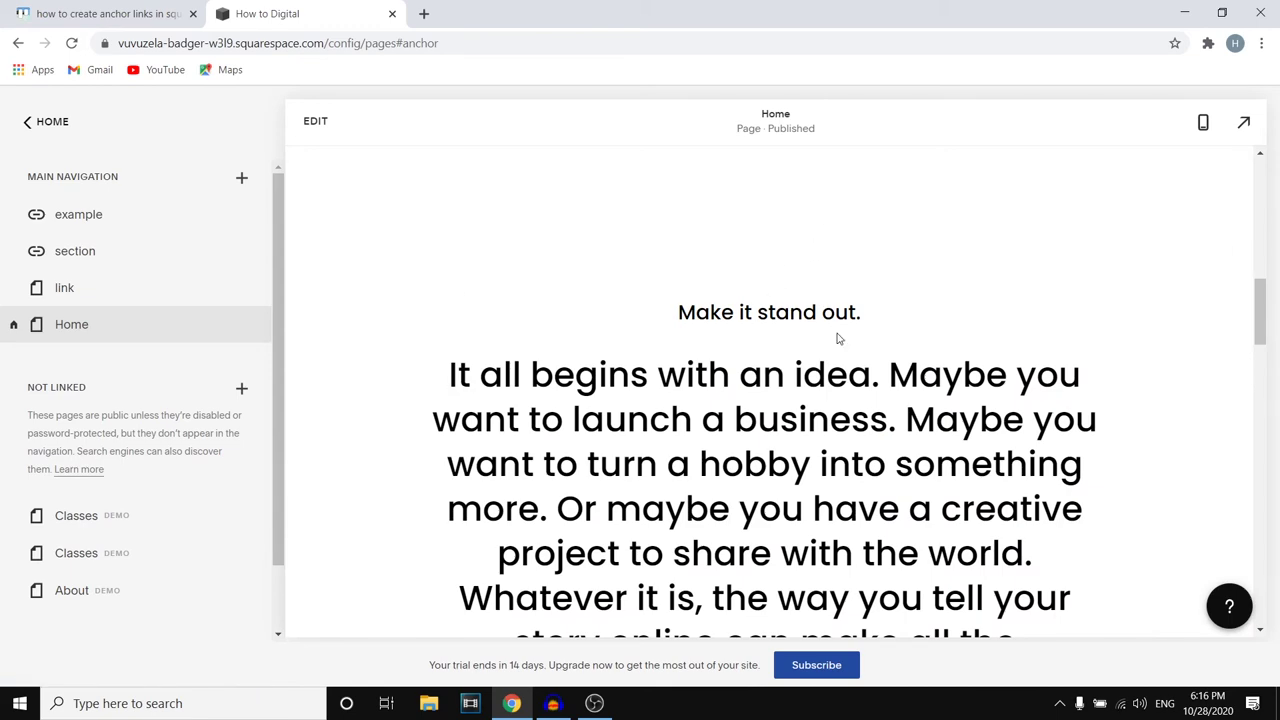
pyautogui.scroll(10, 780, 325)
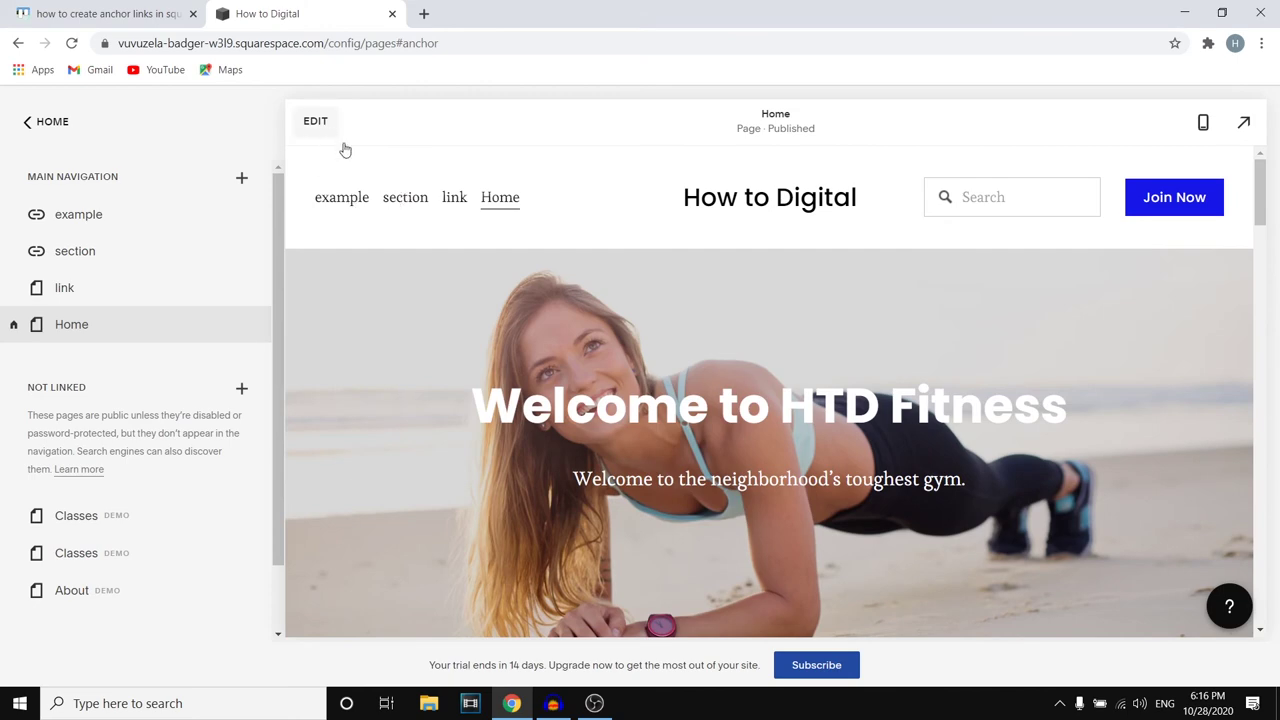
# - Edit the Home page and select 'that’s invested' in the About the Gym text
pyautogui.click(343, 147)
pyautogui.scroll(-6, 717, 371)
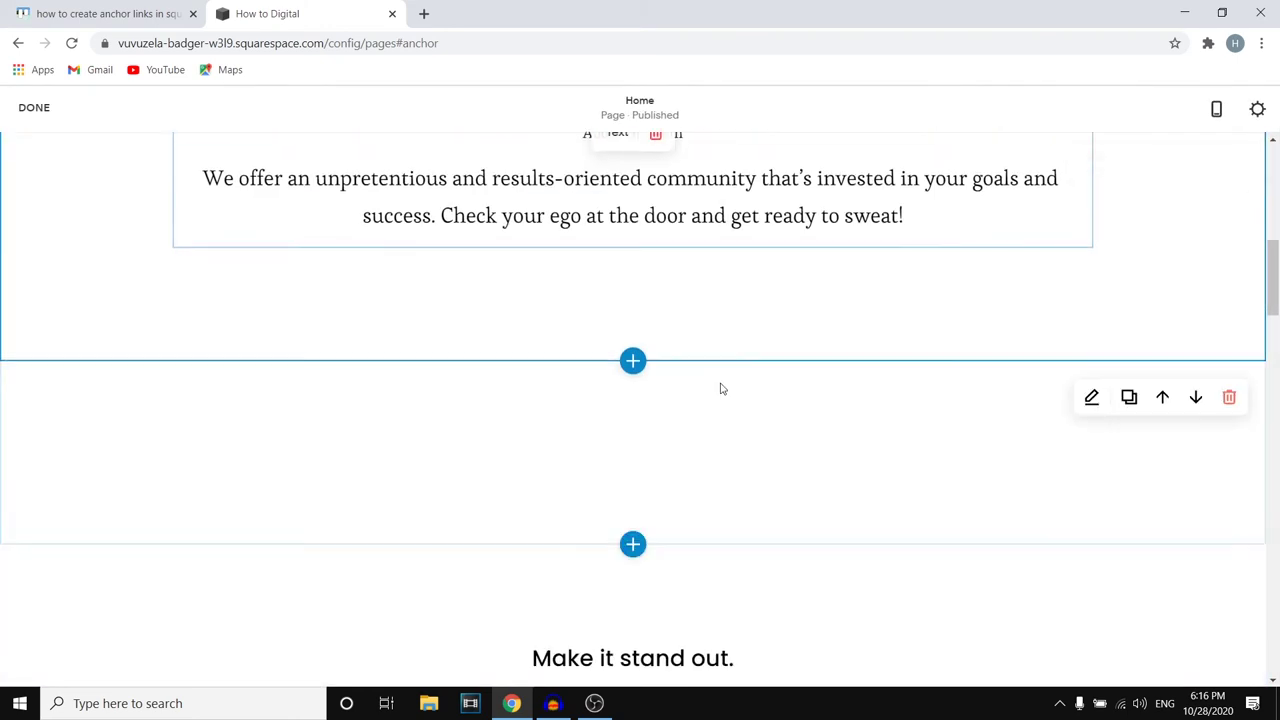
pyautogui.scroll(2, 722, 388)
pyautogui.click(770, 316)
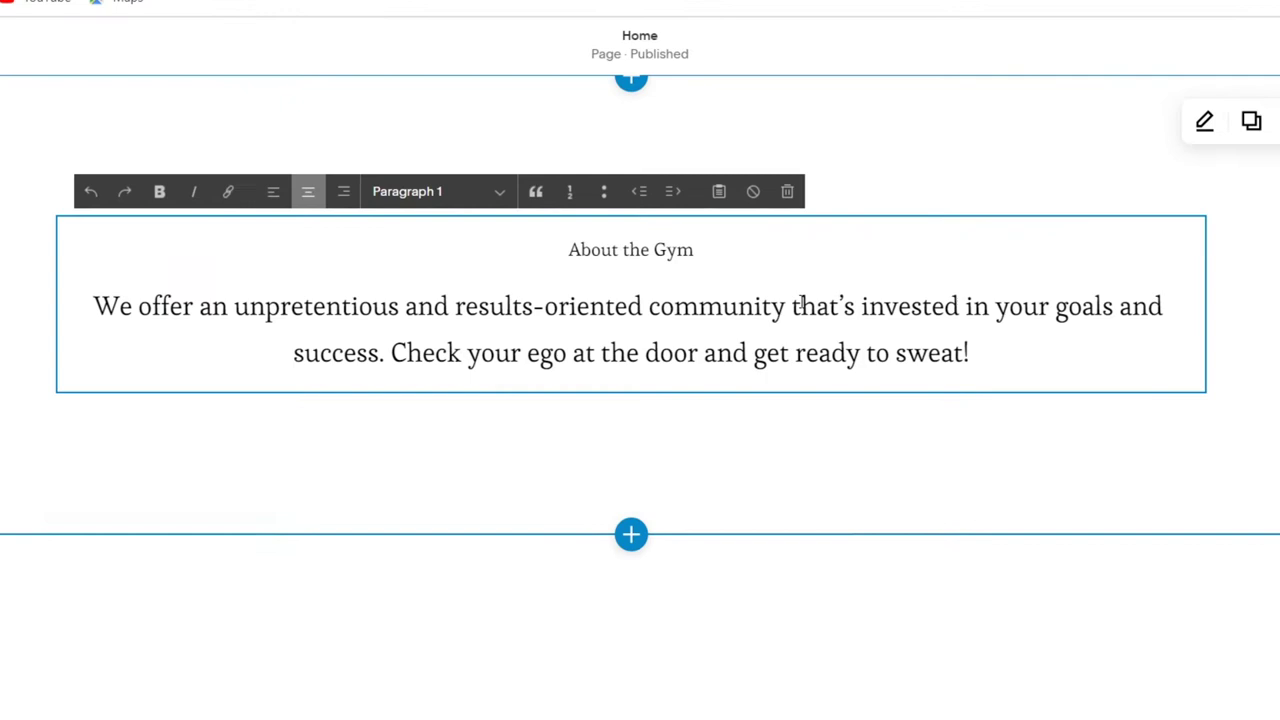
pyautogui.moveTo(791, 305); pyautogui.dragTo(957, 305)
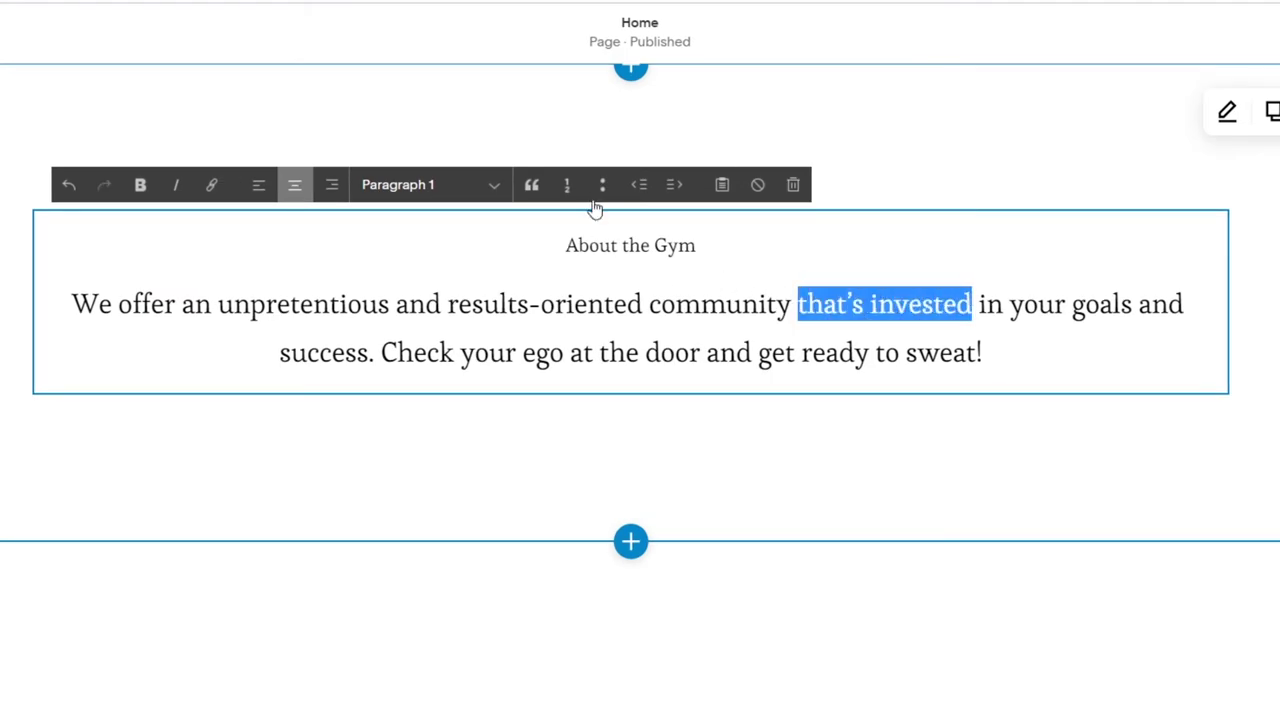
# - Link the selected words to #anchor and check the link's target
pyautogui.click(211, 186)
pyautogui.click(948, 394)
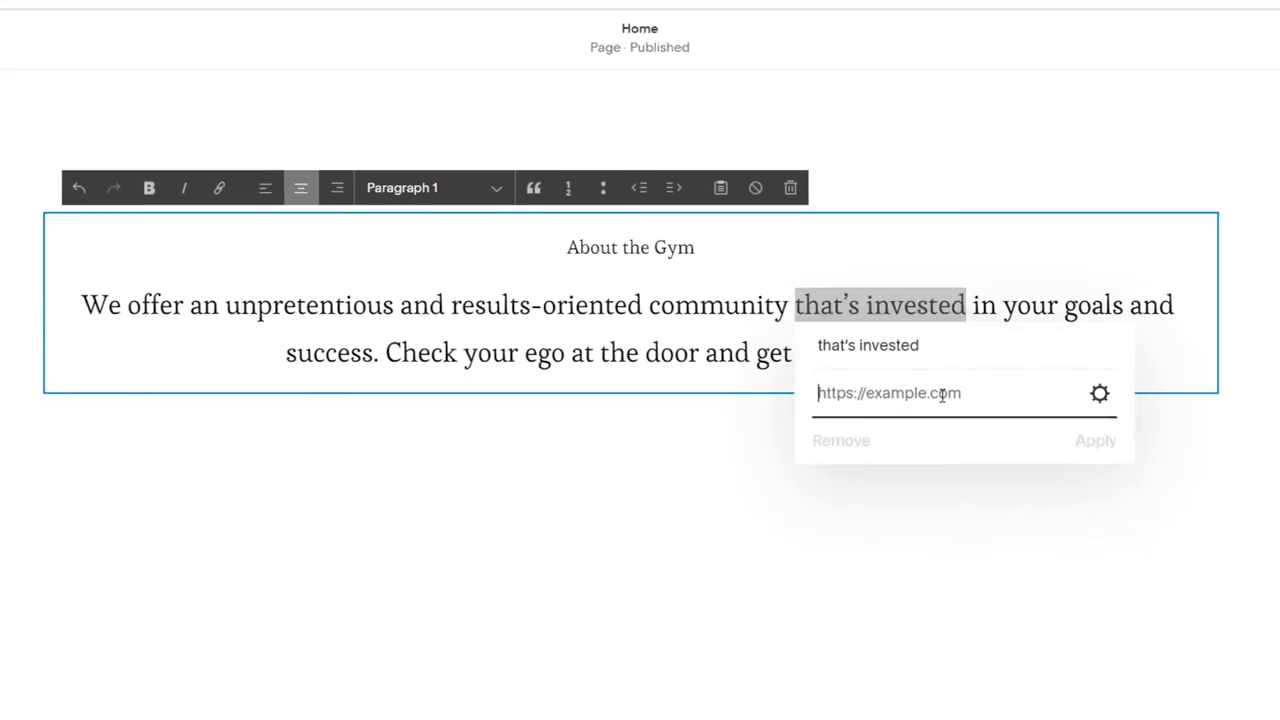
pyautogui.write('#anchor')
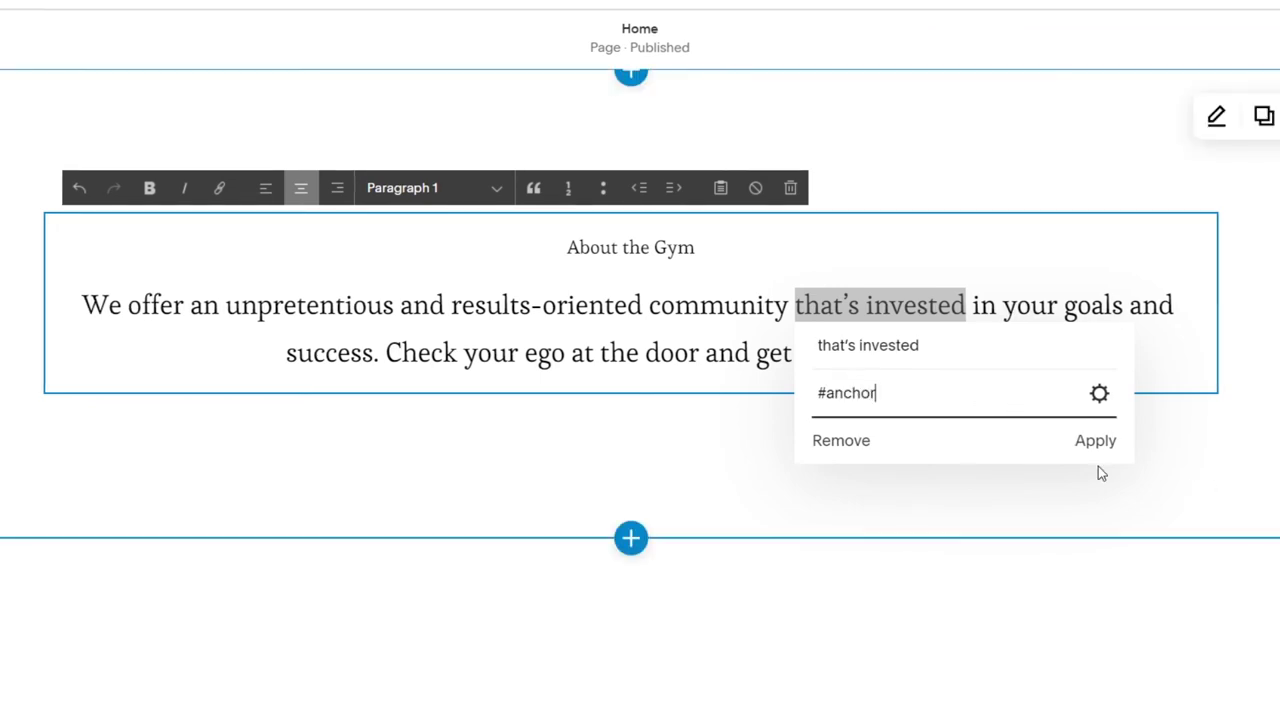
pyautogui.click(1097, 447)
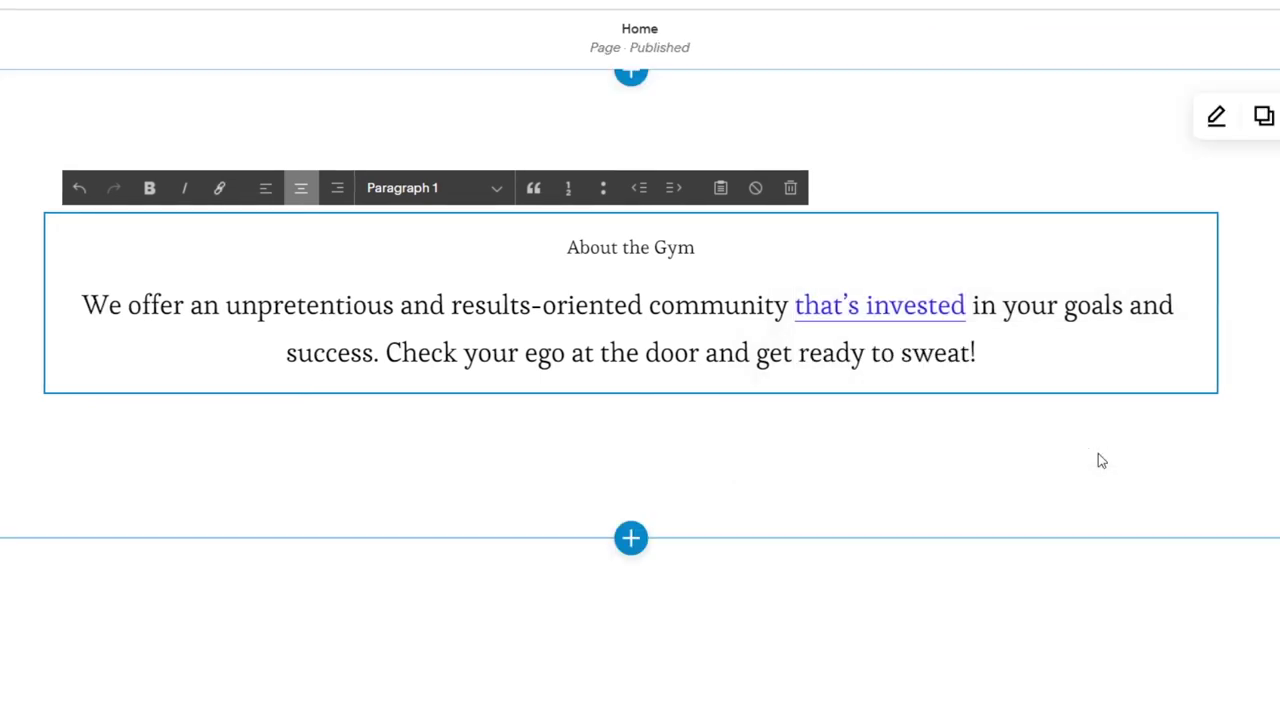
pyautogui.click(895, 310)
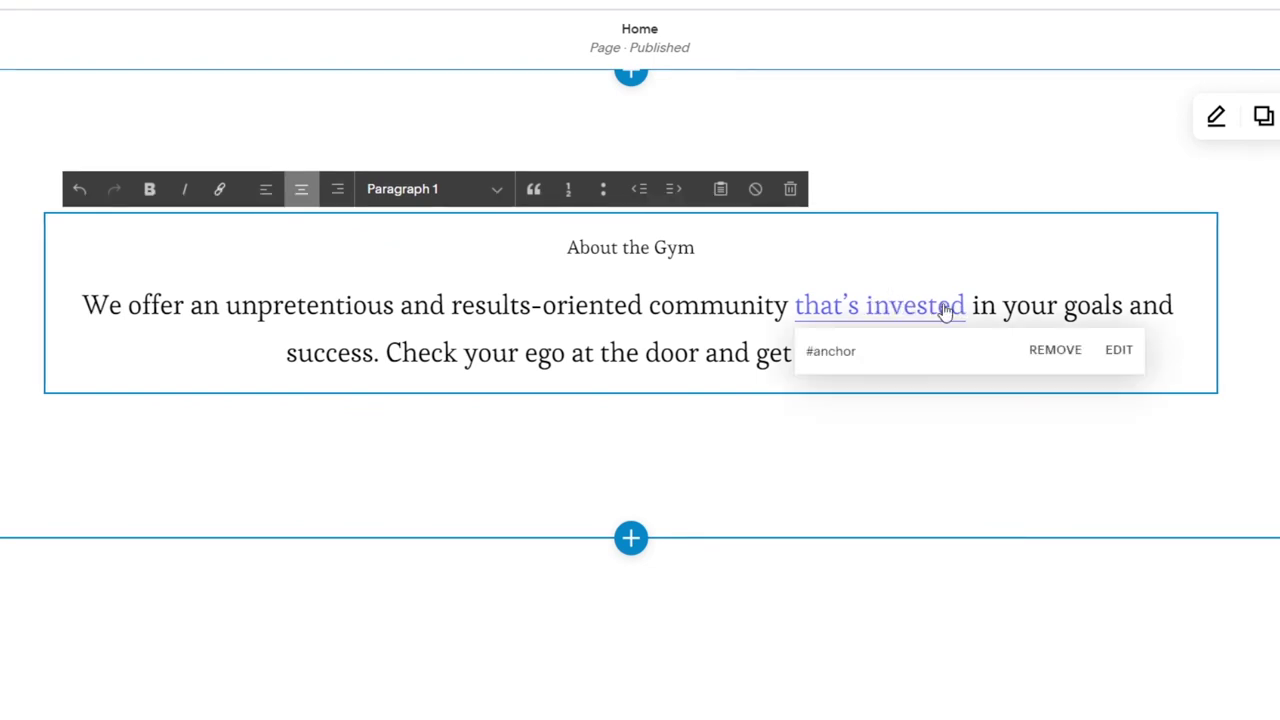
pyautogui.scroll(-2, 1030, 580)
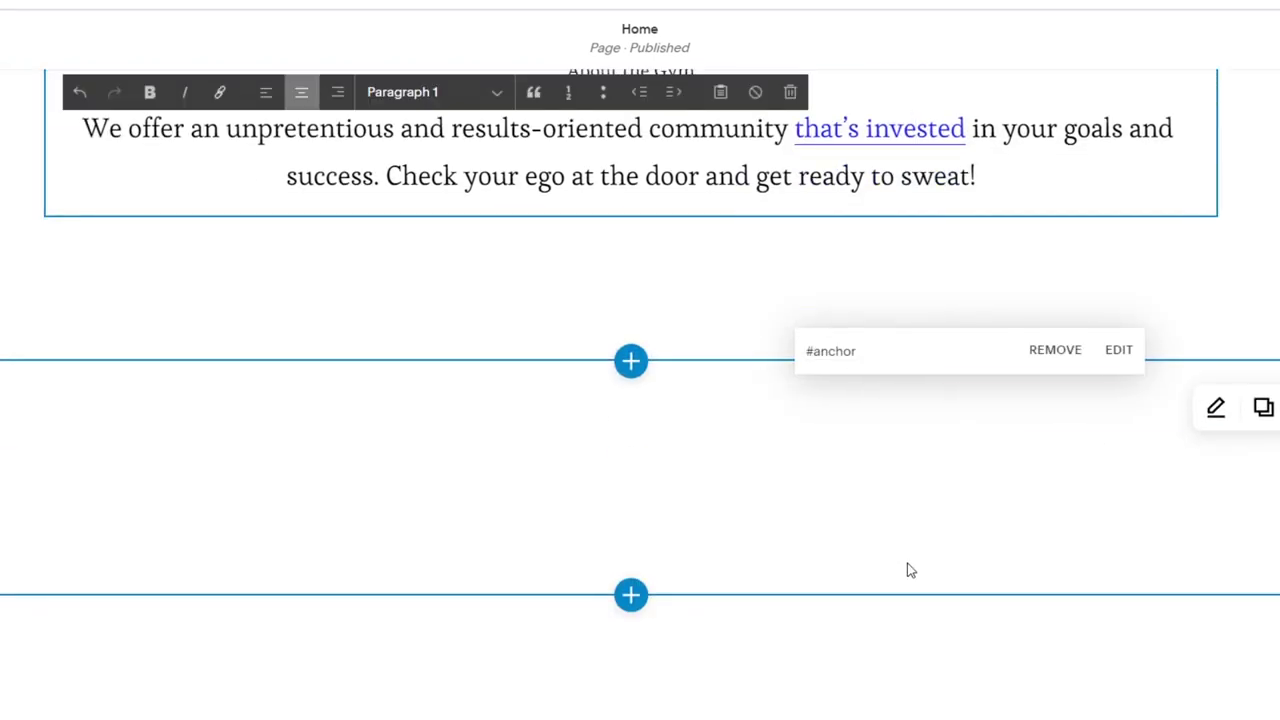
pyautogui.scroll(10, 910, 570)
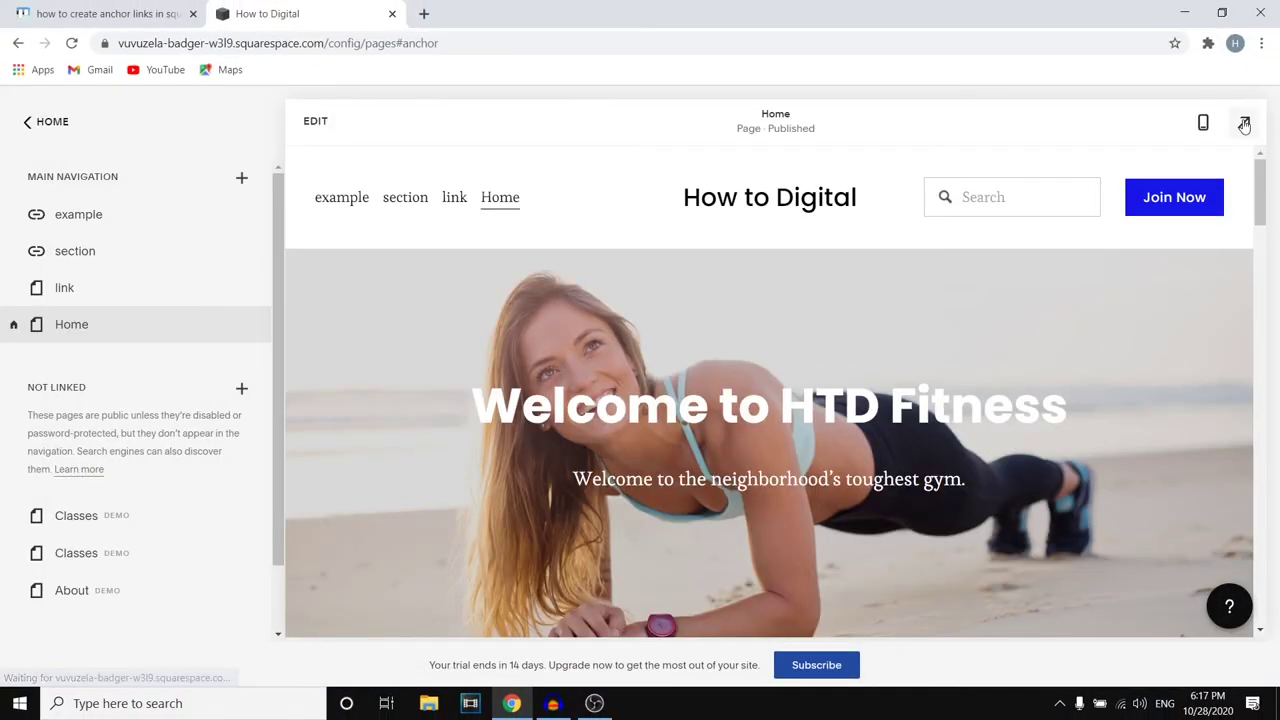
# - Preview the site full-width and test that 'that’s invested' jumps to #anchor
pyautogui.click(1243, 121)
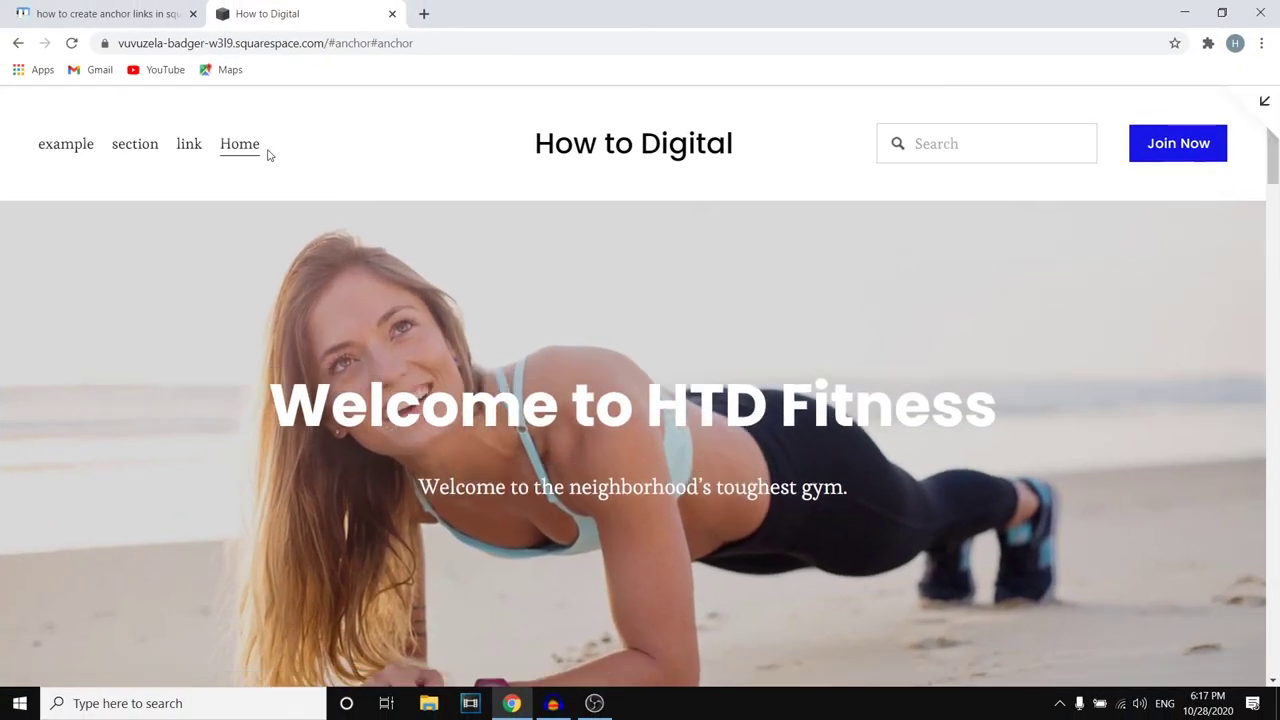
pyautogui.click(250, 146)
pyautogui.scroll(-2, 631, 270)
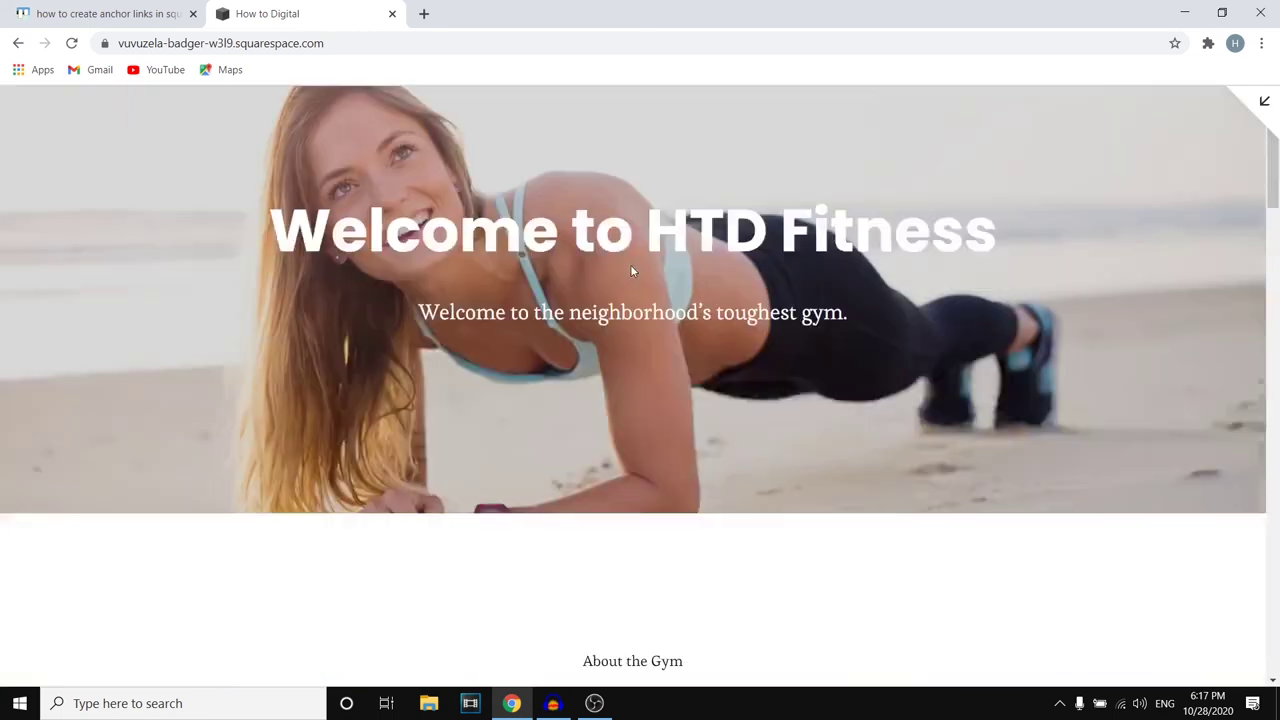
pyautogui.scroll(-4, 631, 270)
pyautogui.click(846, 323)
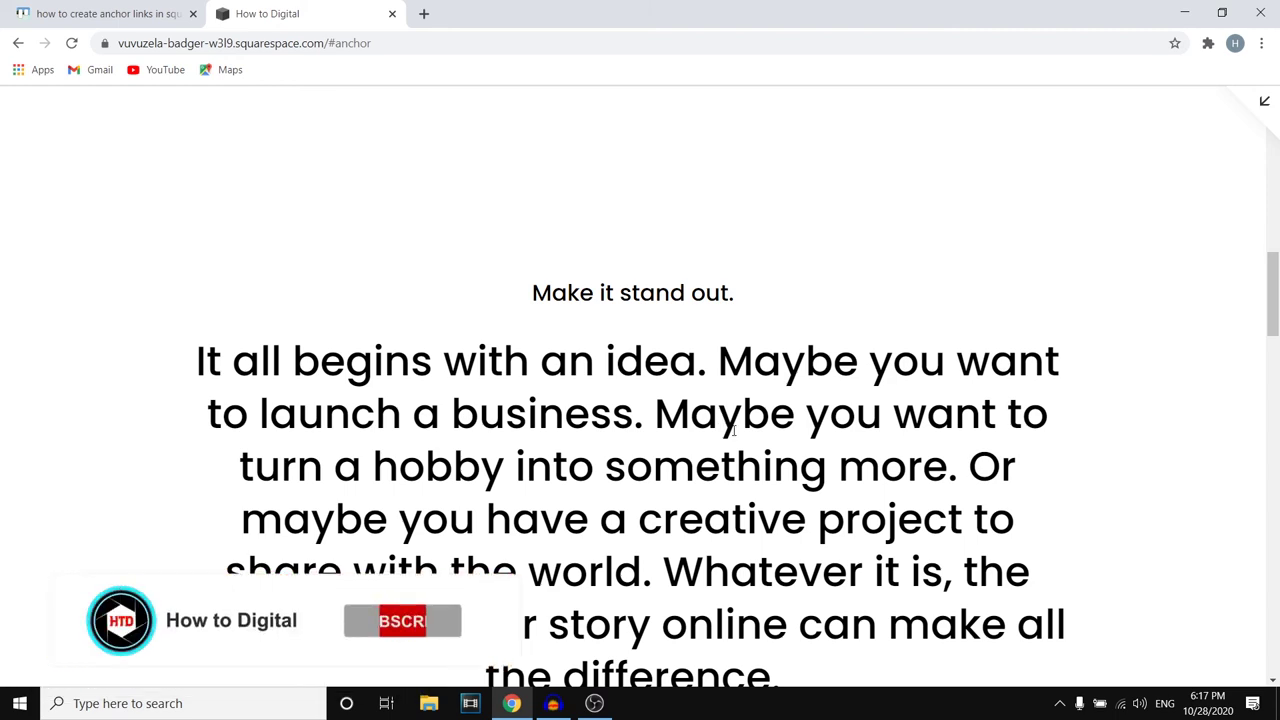
pyautogui.scroll(10, 733, 430)
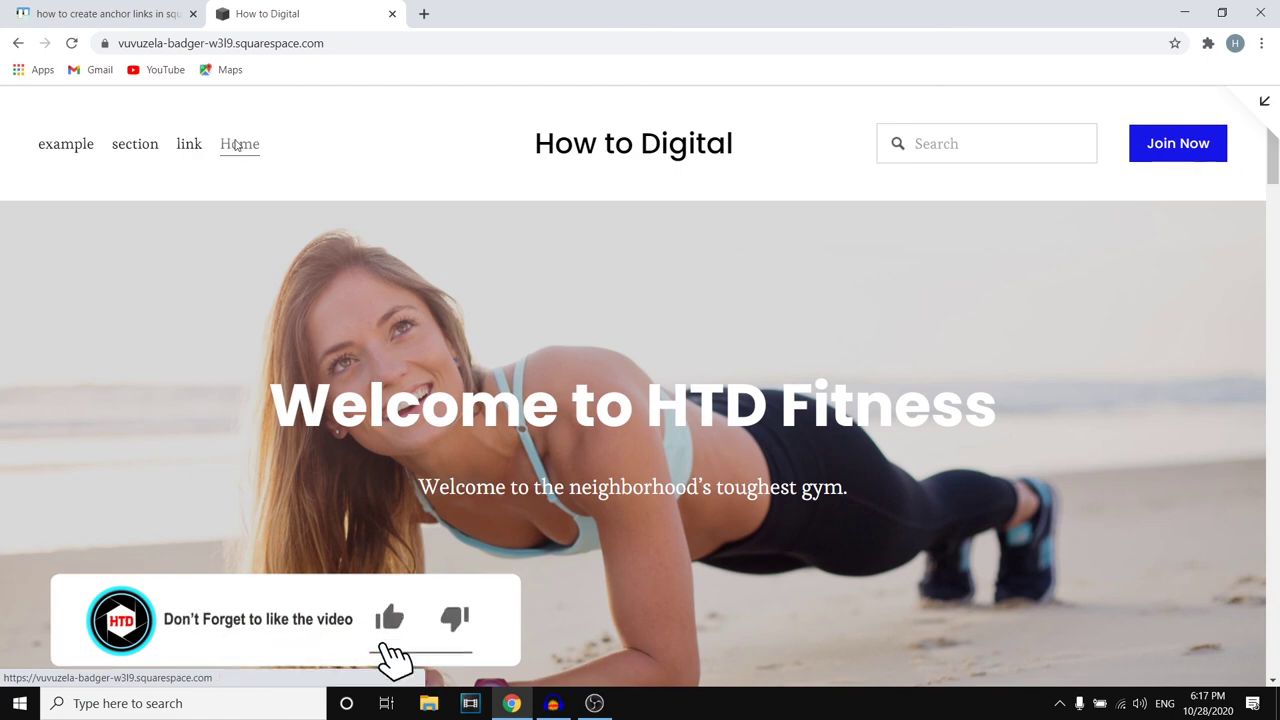
# - Reload the home page and test the 'example' nav link's jump to #anchor
pyautogui.click(237, 146)
pyautogui.click(80, 144)
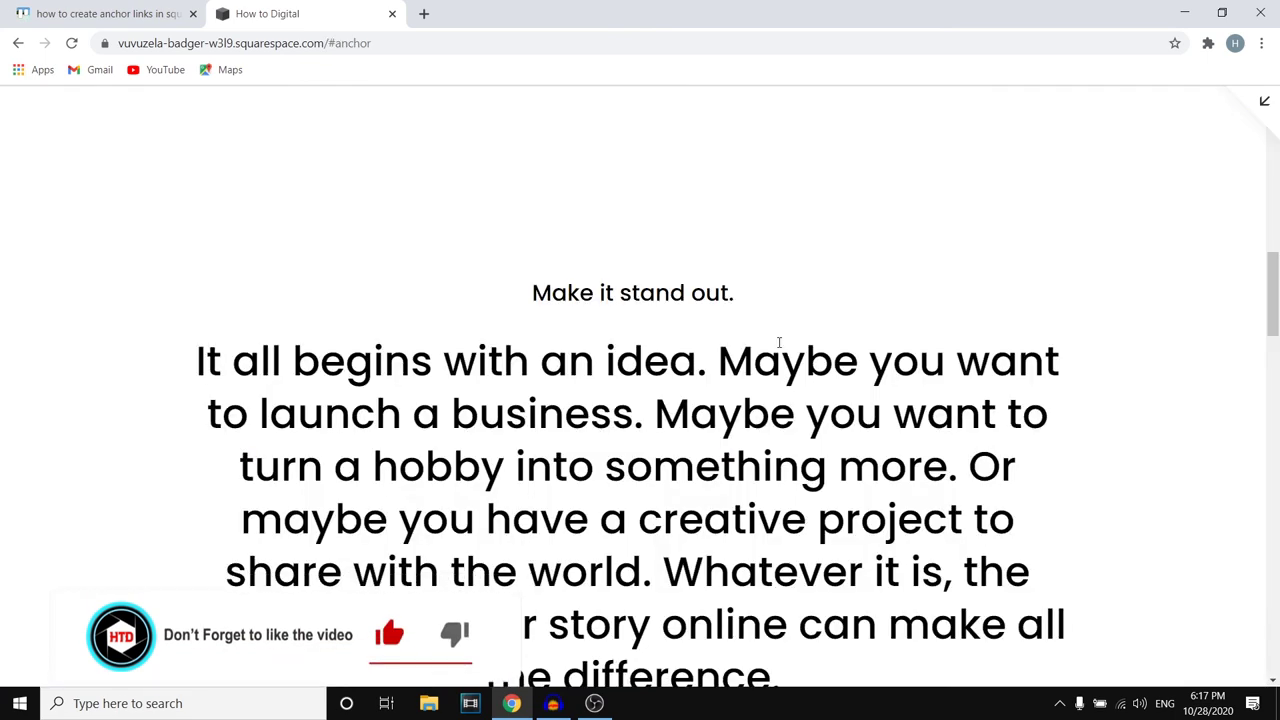
pyautogui.scroll(-4, 860, 330)
pyautogui.scroll(10, 954, 306)
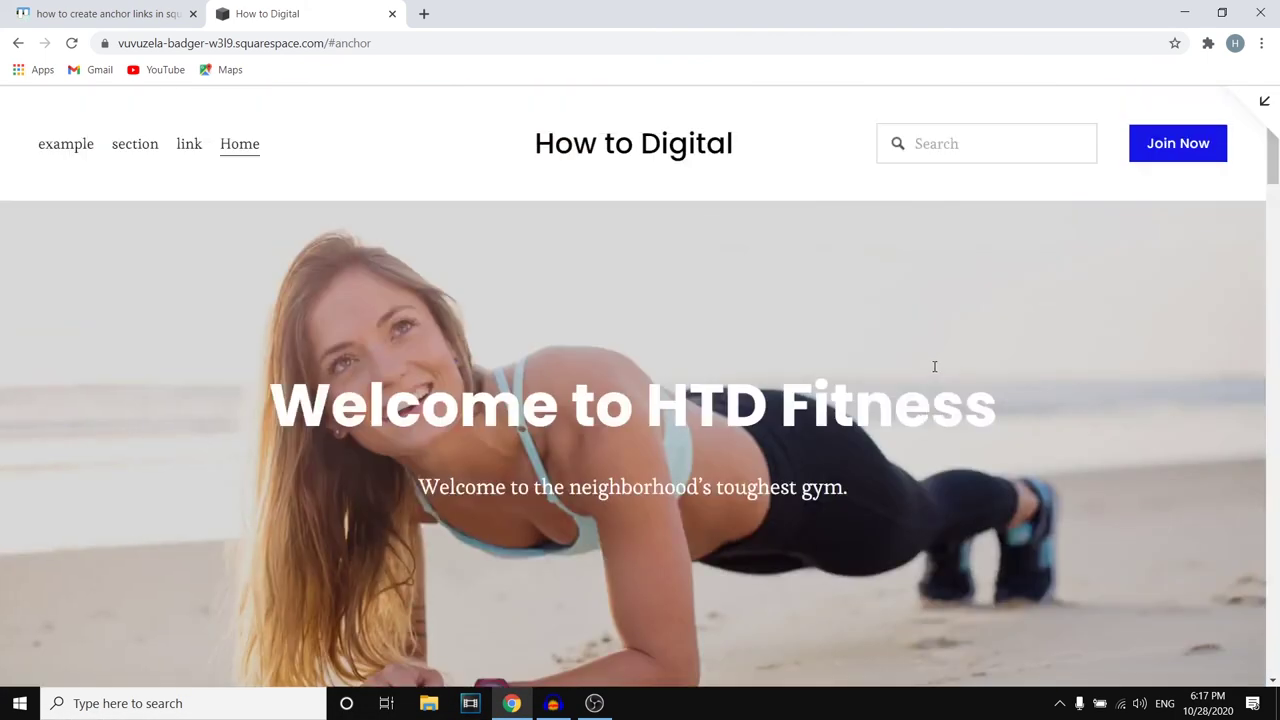